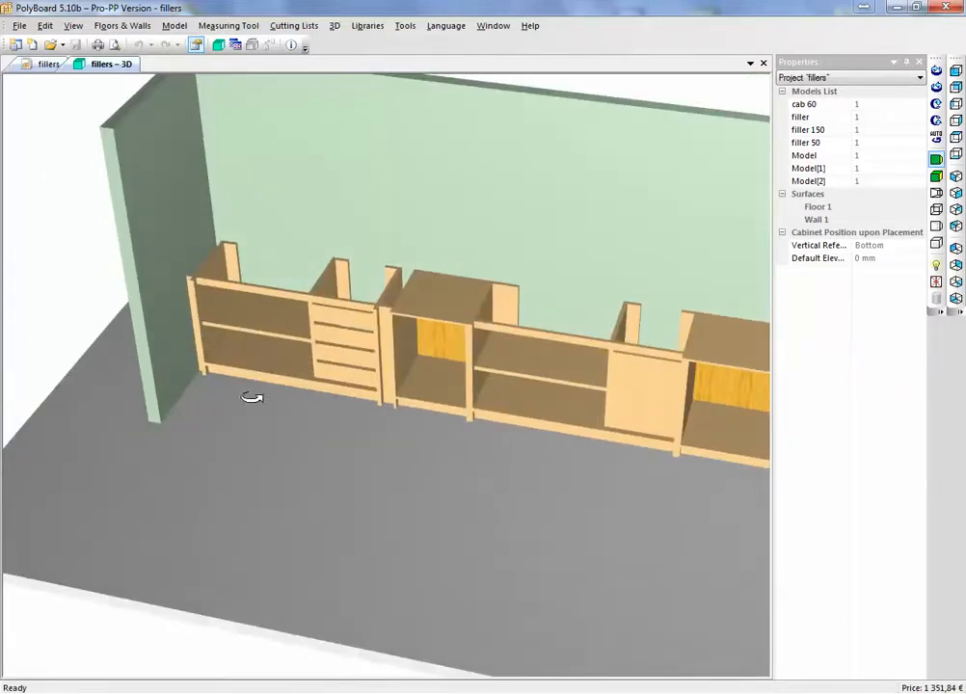
Examine the 3D cabinet run and the filler between the first cabinet and the end wall
scroll(346, 459, up, 3)
scroll(309, 432, down, 2)
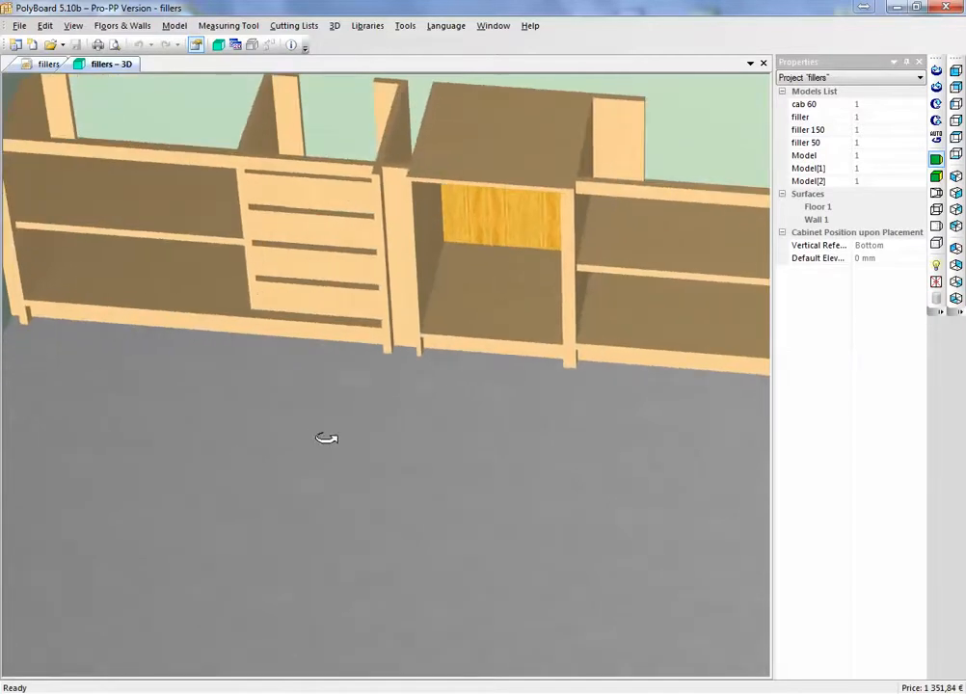
scroll(329, 390, down, 4)
drag(309, 365, 323, 383)
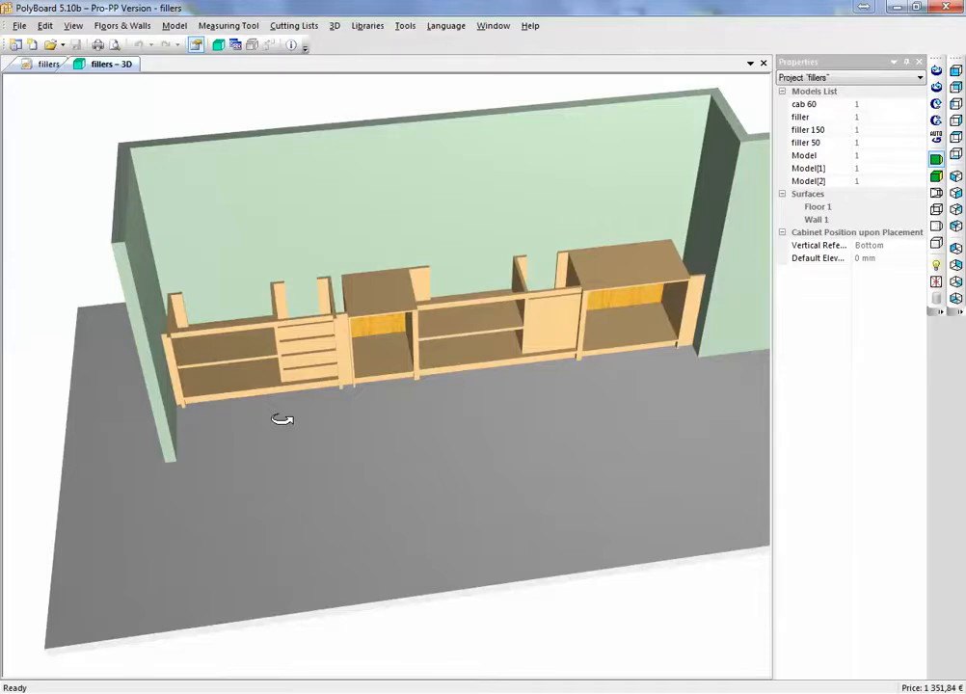
drag(276, 429, 274, 399)
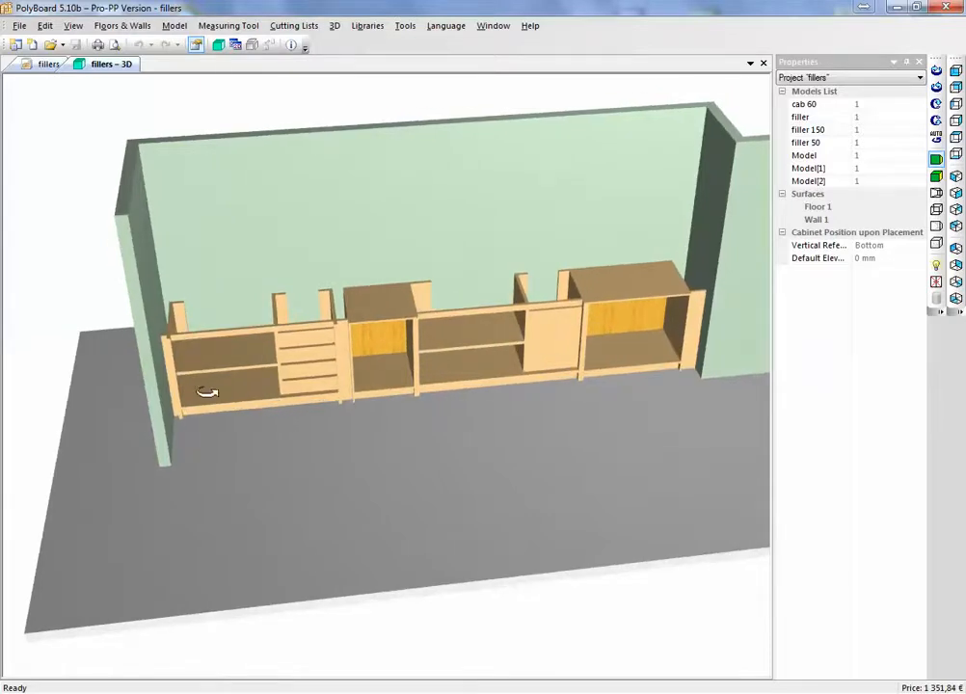
scroll(193, 391, up, 5)
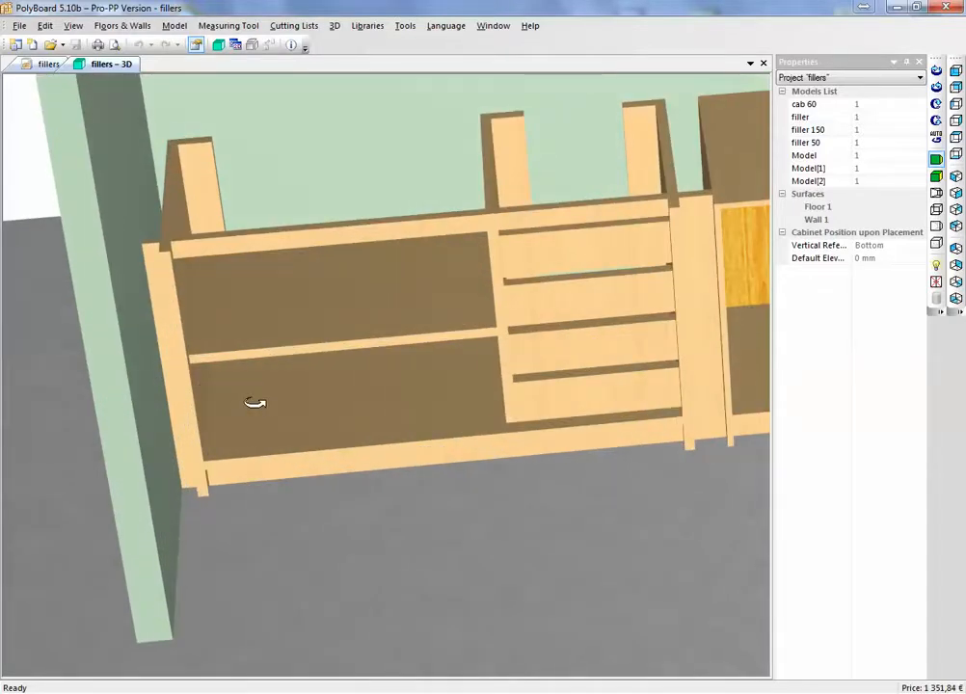
drag(255, 404, 287, 443)
scroll(275, 424, down, 5)
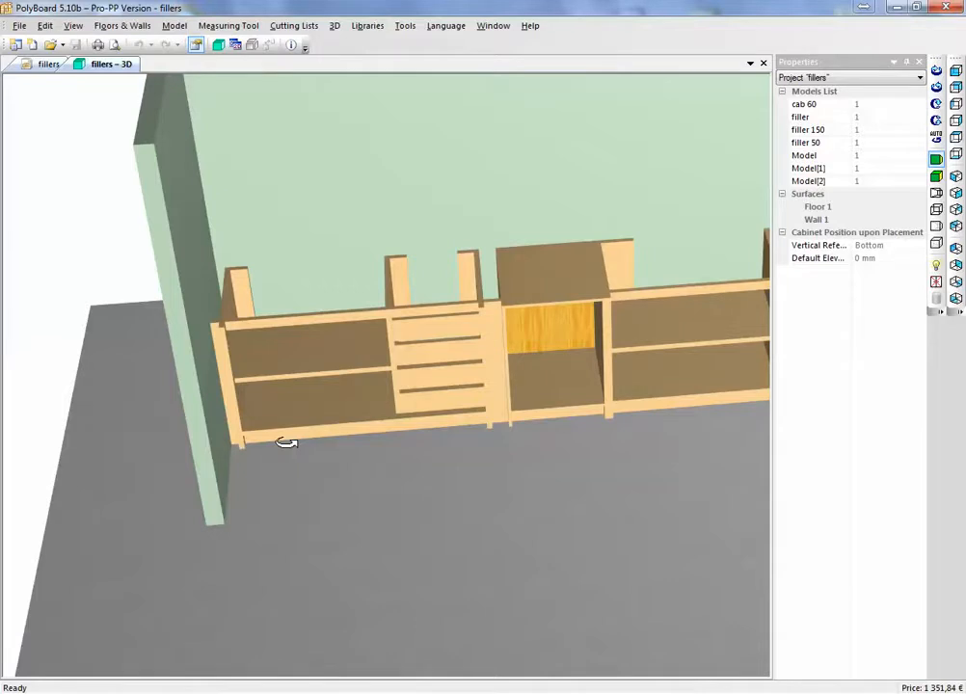
drag(275, 322, 280, 366)
scroll(266, 367, up, 5)
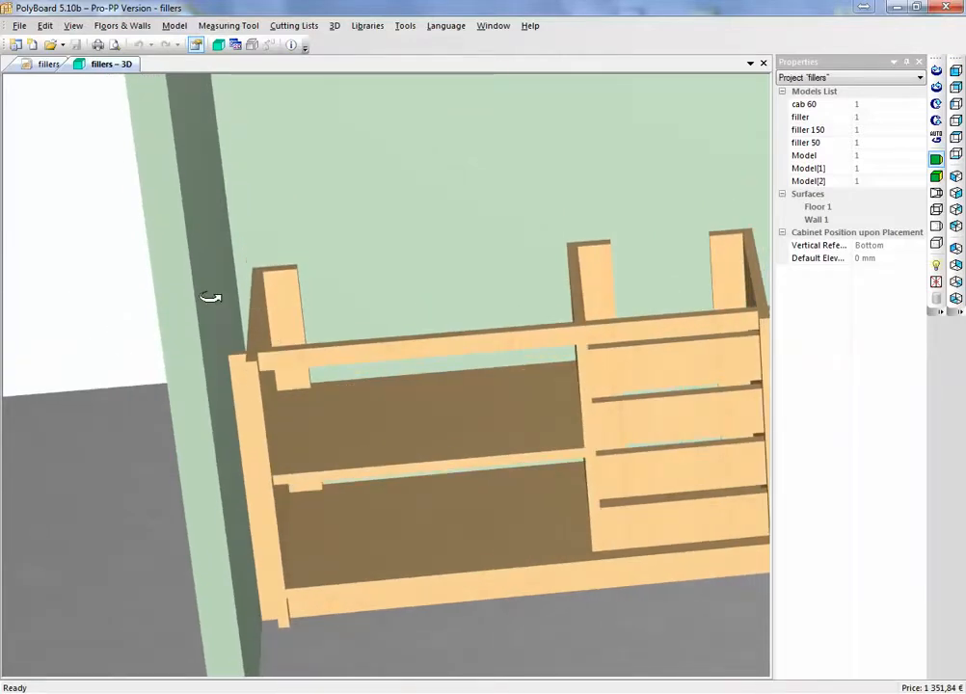
drag(237, 330, 345, 388)
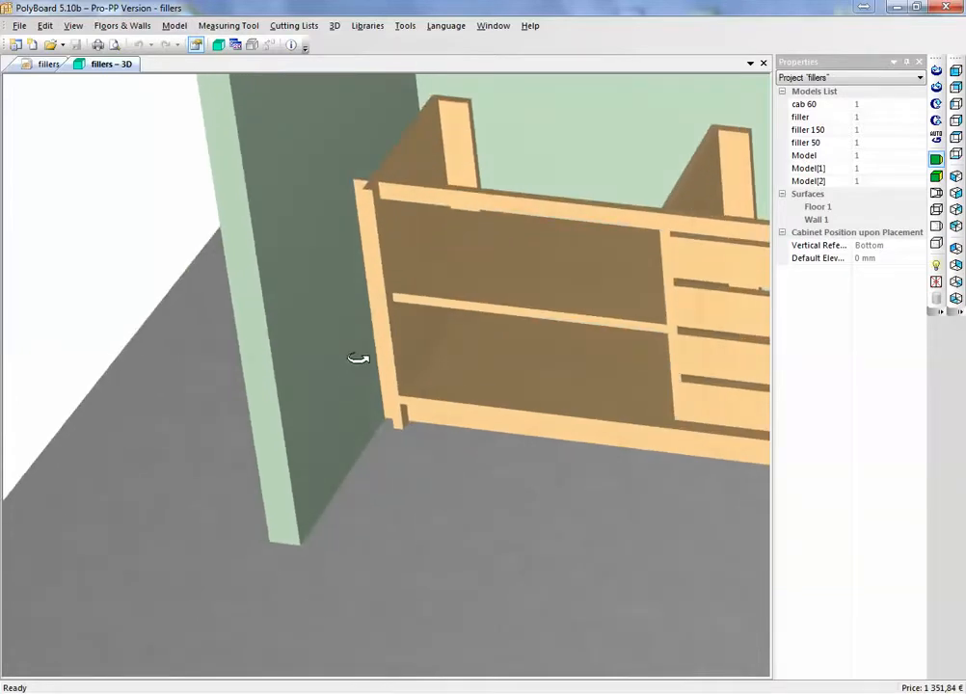
drag(359, 308, 317, 382)
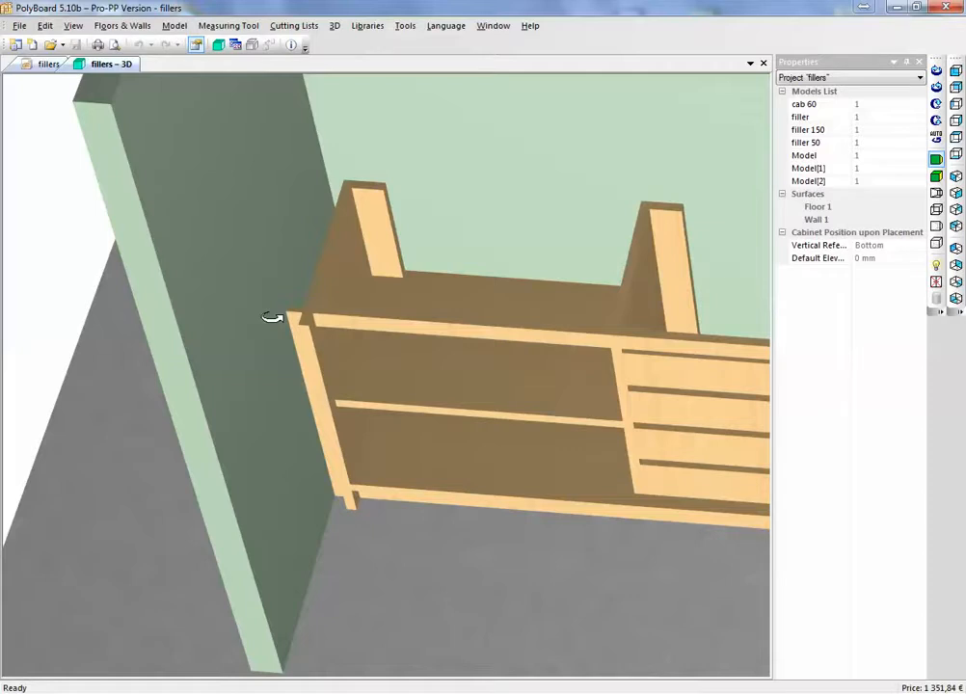
drag(291, 320, 359, 384)
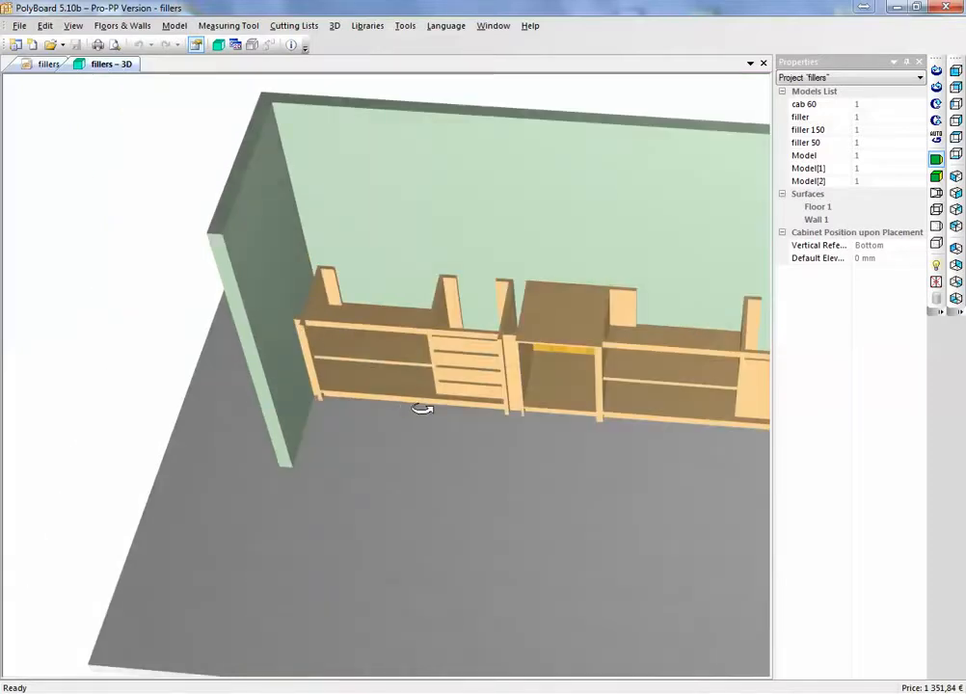
scroll(280, 350, up, 5)
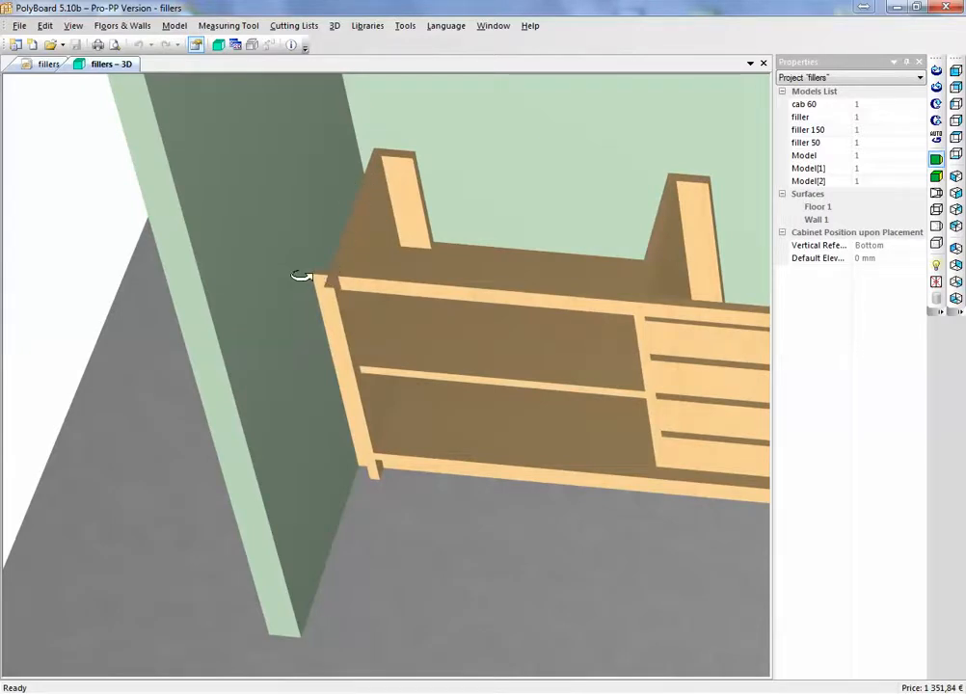
Examine the fillers between the cabinets and at the opposite end wall in the 3D scene
drag(471, 516, 525, 511)
middle_drag(402, 477, 57, 395)
scroll(289, 425, down, 5)
drag(371, 431, 424, 438)
drag(440, 500, 330, 459)
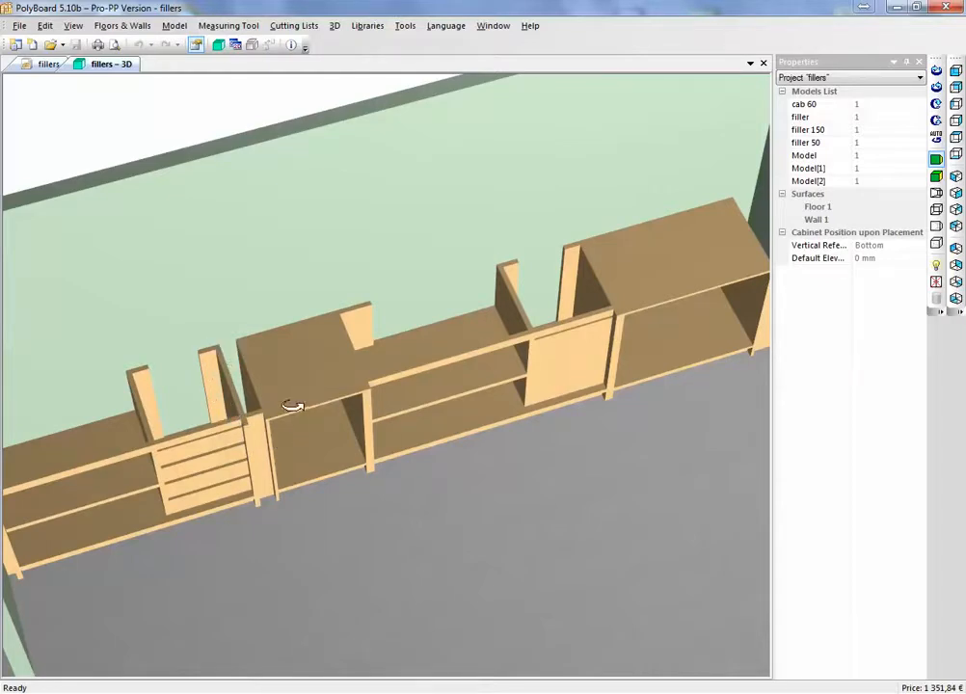
scroll(318, 425, down, 3)
drag(392, 431, 421, 437)
right_drag(597, 356, 424, 442)
scroll(449, 410, up, 4)
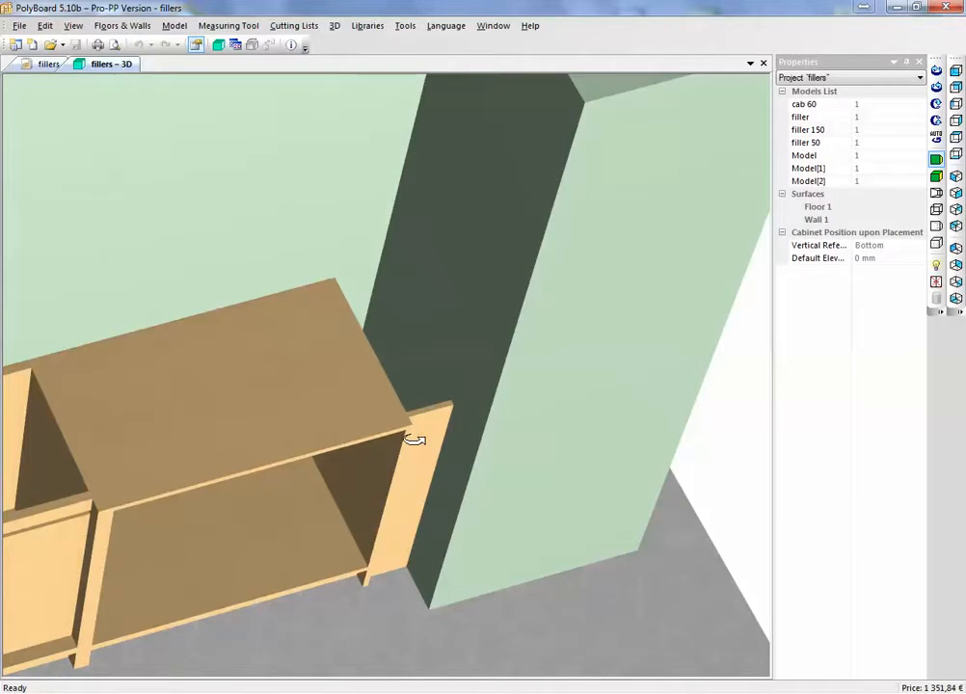
scroll(417, 440, down, 4)
drag(172, 472, 397, 458)
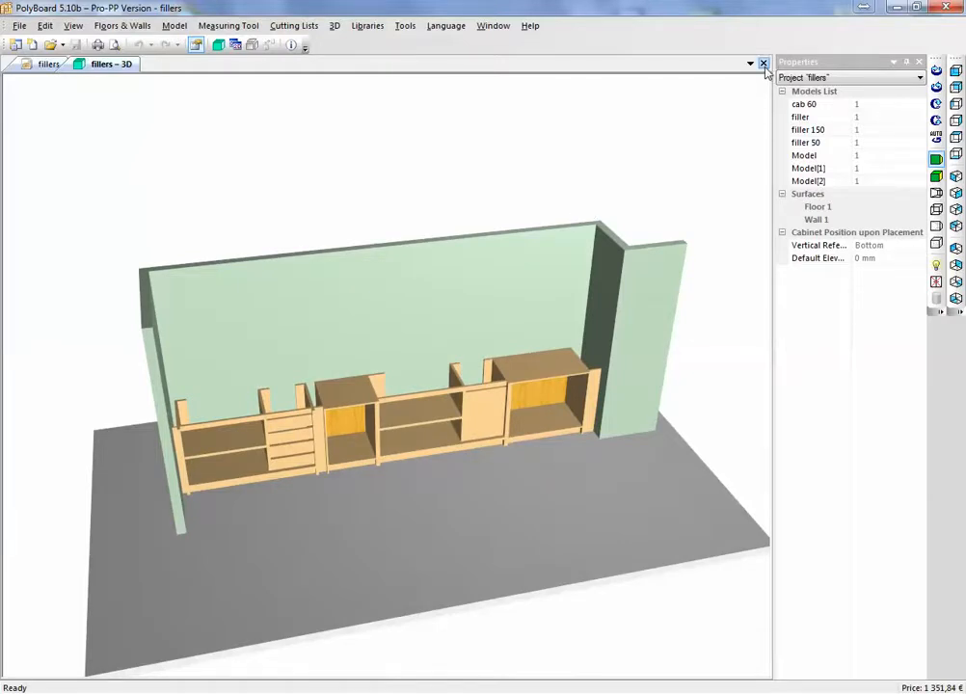
Open the 100 mm wide filler model from the fillers plan and switch the interface language to French
click(42, 64)
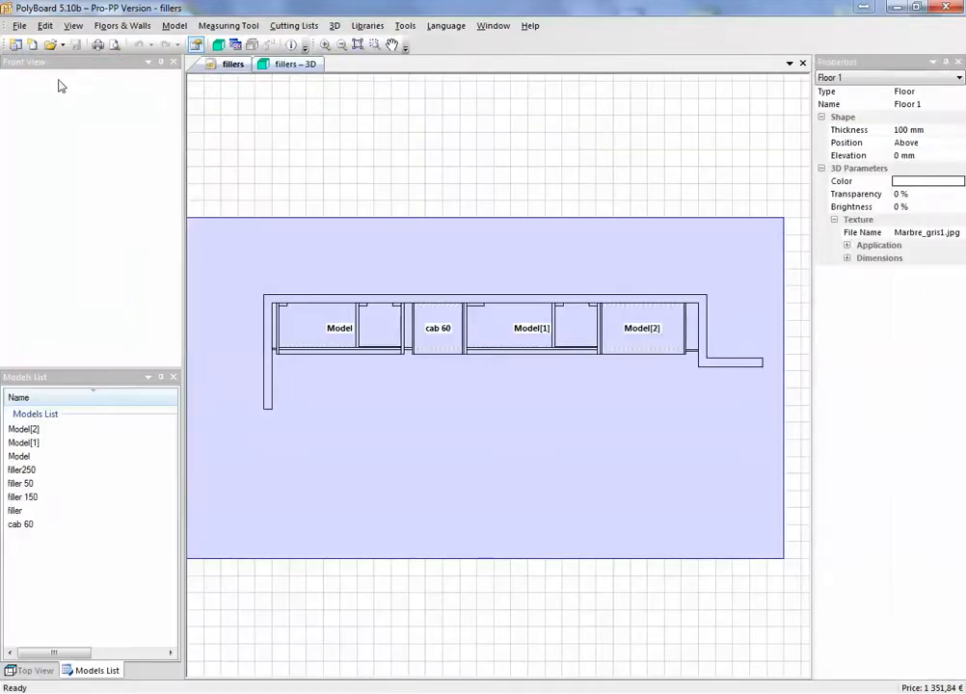
click(15, 511)
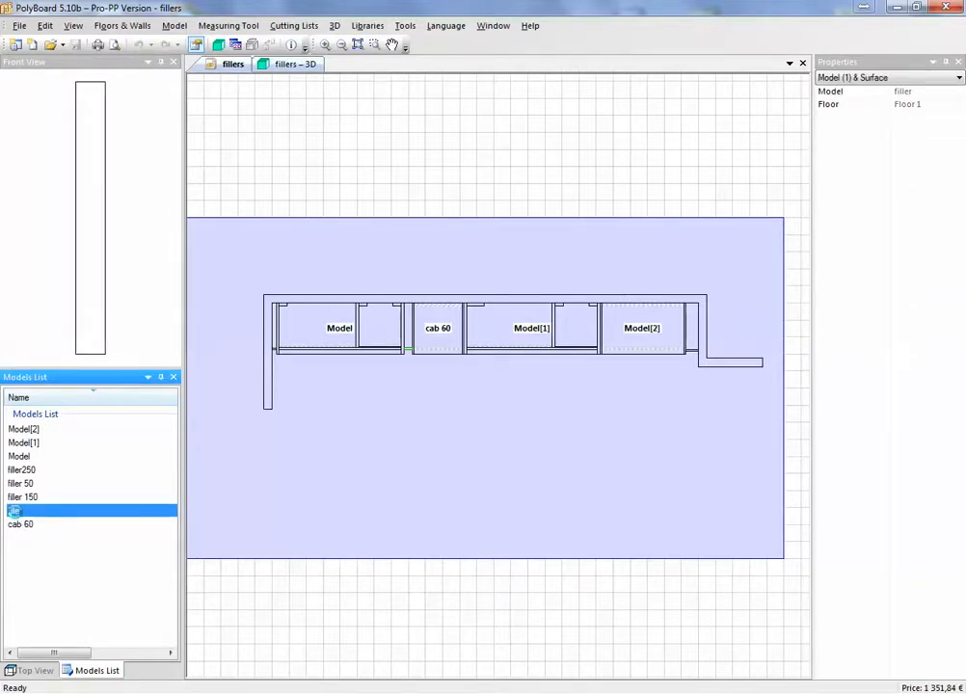
double_click(15, 513)
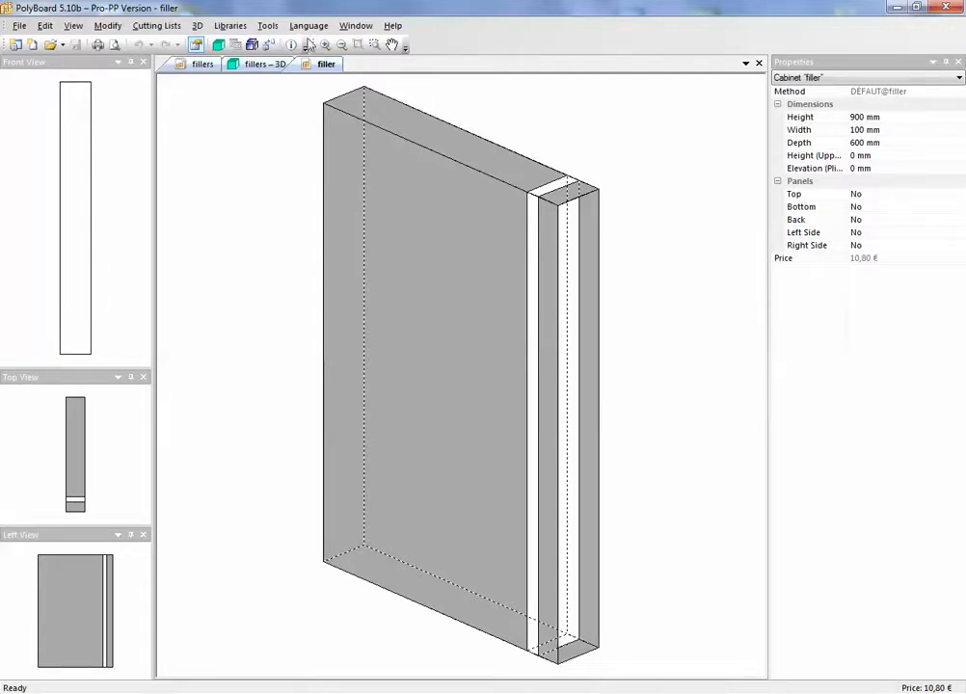
click(309, 26)
click(318, 39)
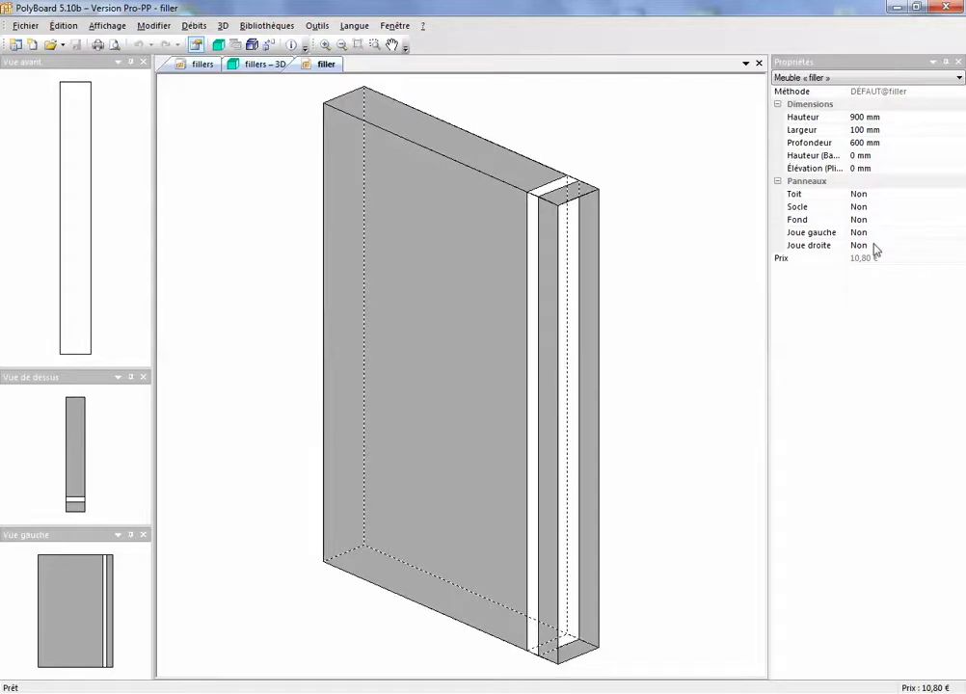
Show the properties of the filler's Double-fond panel and close the filler model
click(573, 189)
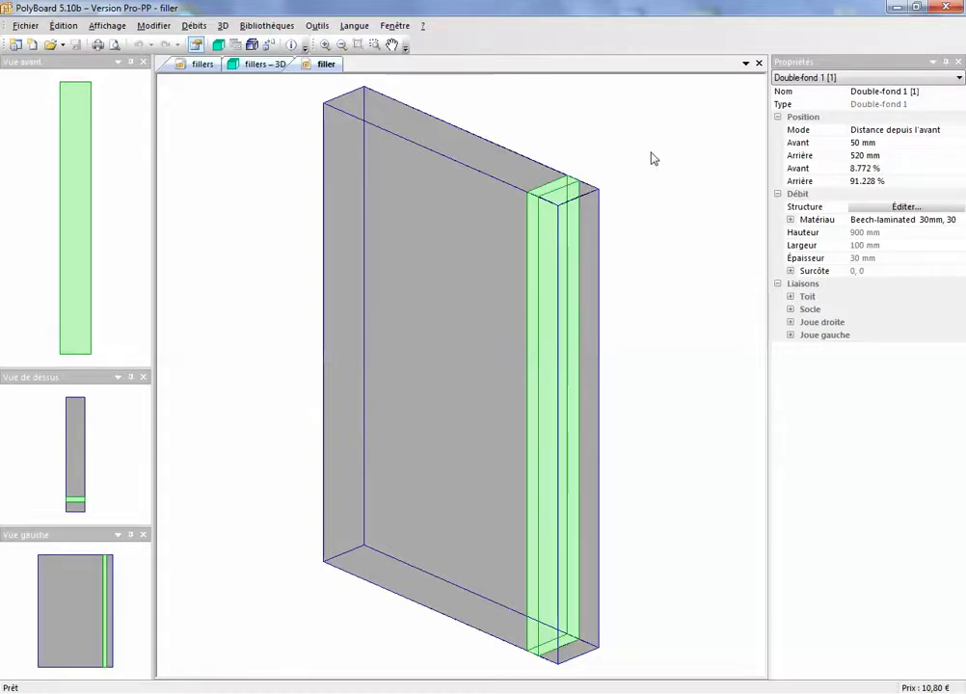
click(759, 63)
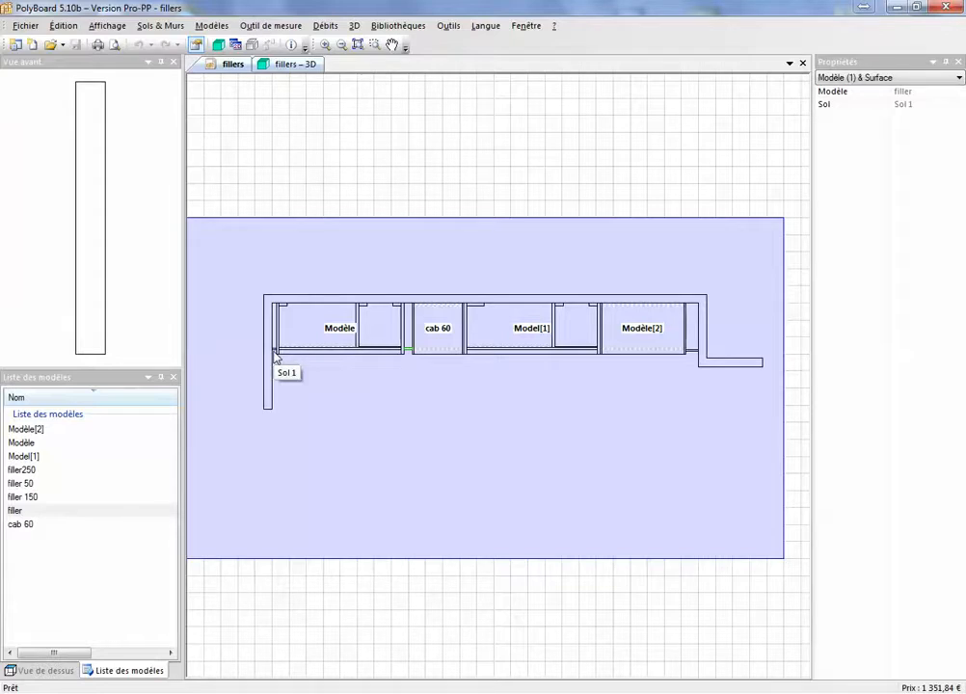
Add a new Caisson cabinet model to the project, 900 mm high, 600 mm wide and 600 mm deep
right_click(106, 453)
click(130, 461)
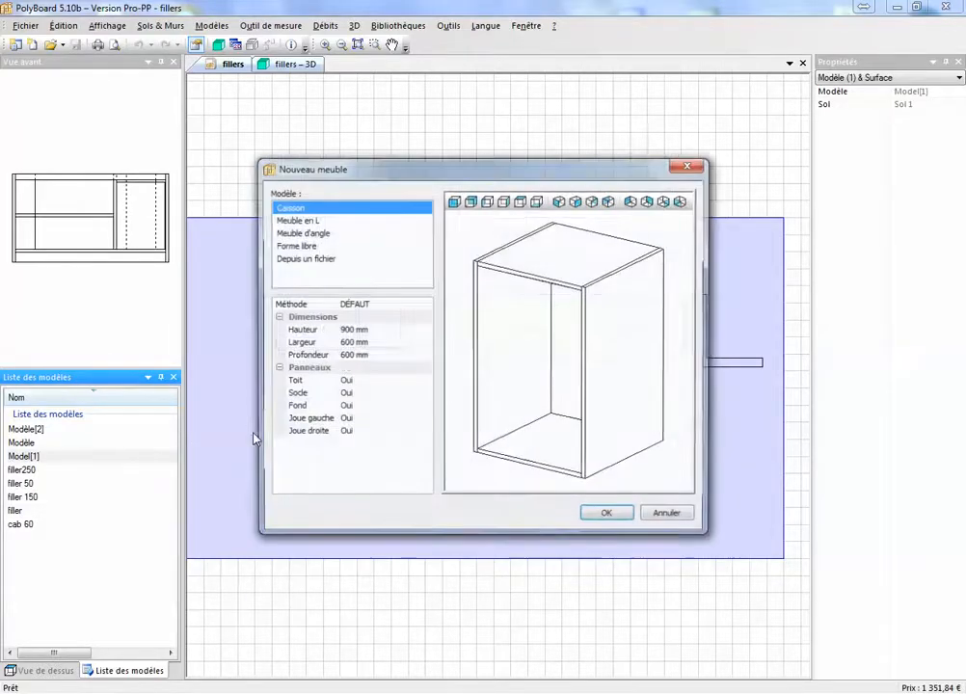
click(623, 514)
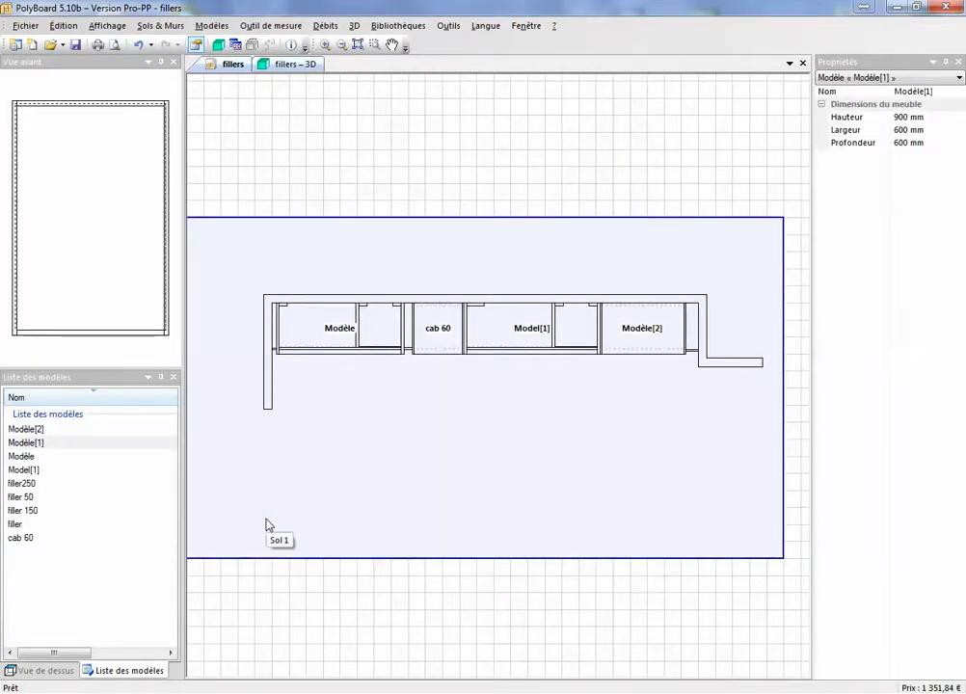
Review several models in the models list, checking their dimensions and where they sit in the plan
click(38, 433)
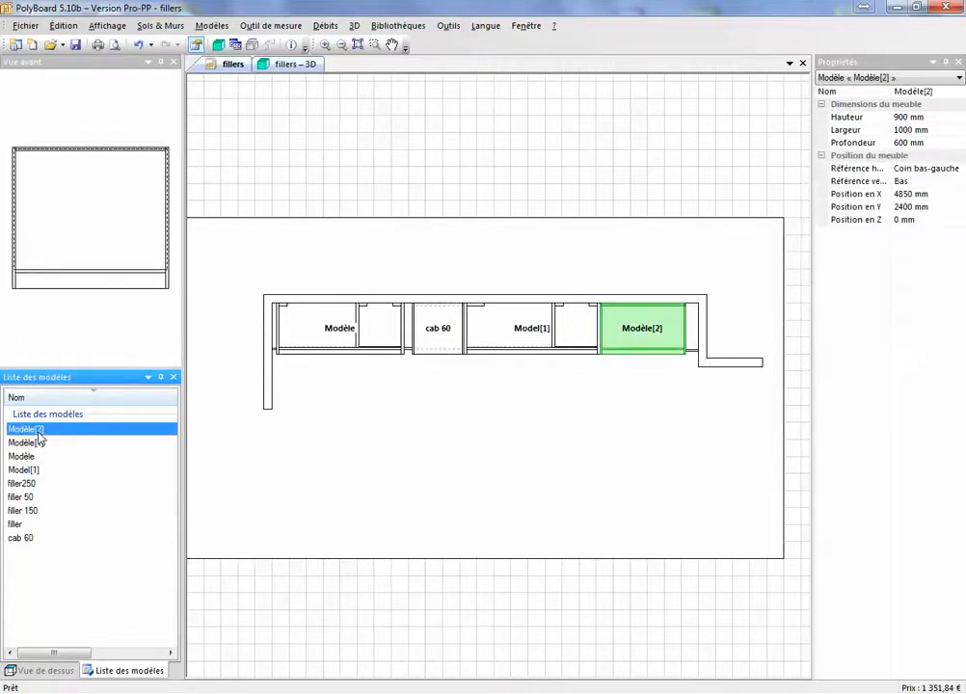
click(36, 443)
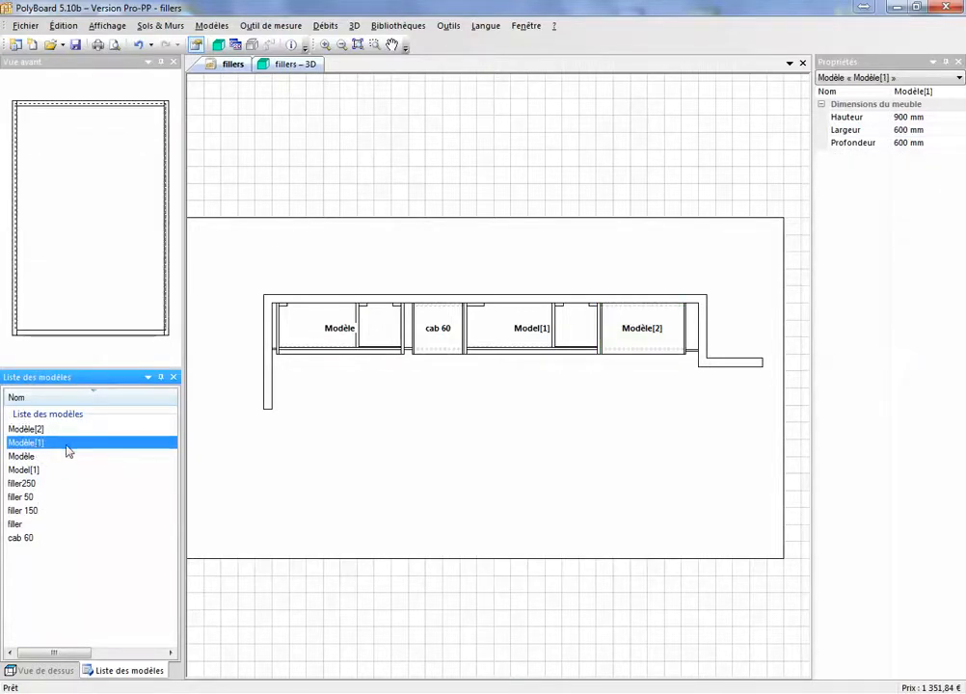
click(29, 457)
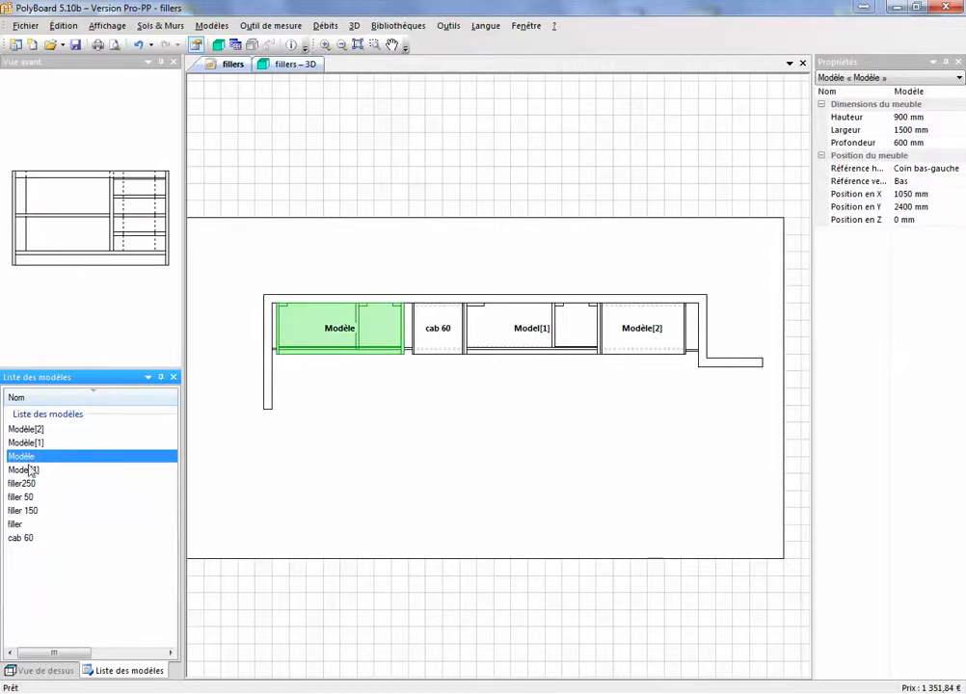
click(30, 470)
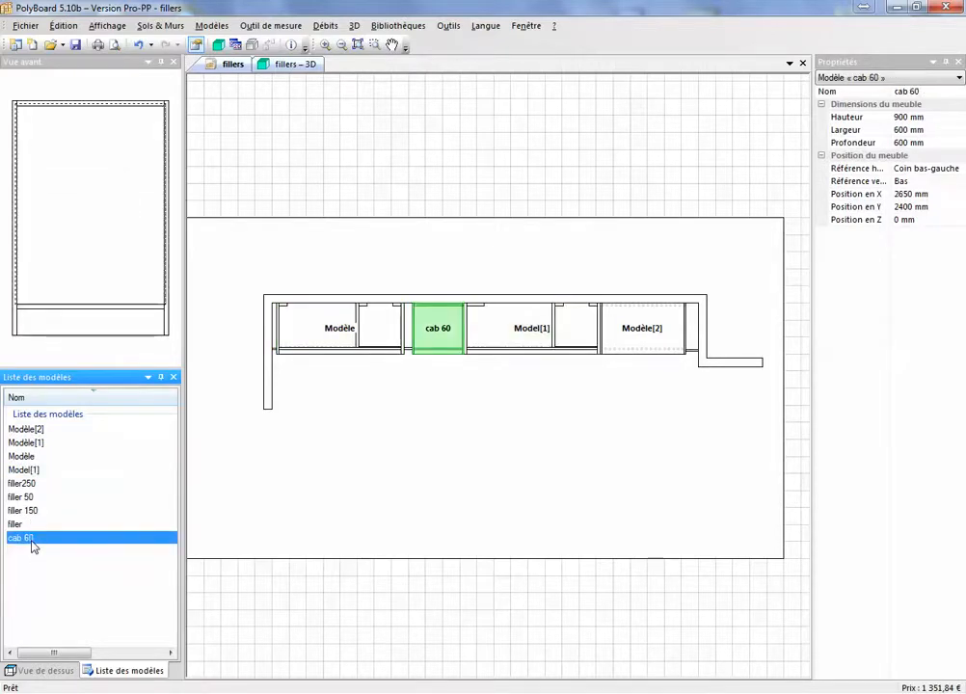
Create another Caisson cabinet model with the default 900 × 600 × 600 mm dimensions and all panels
click(81, 499)
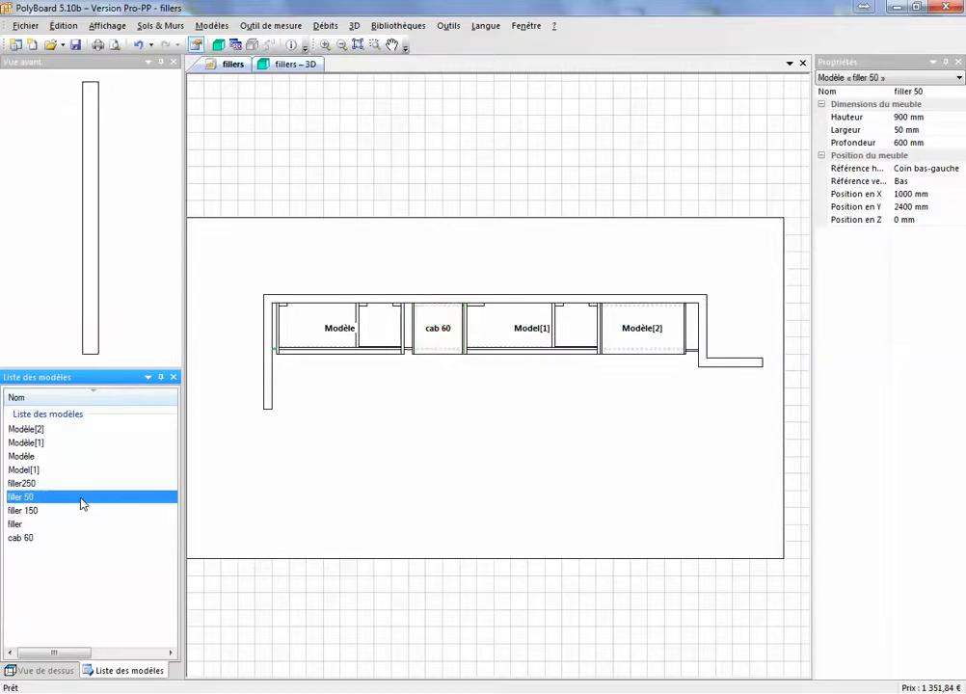
right_click(81, 500)
click(106, 508)
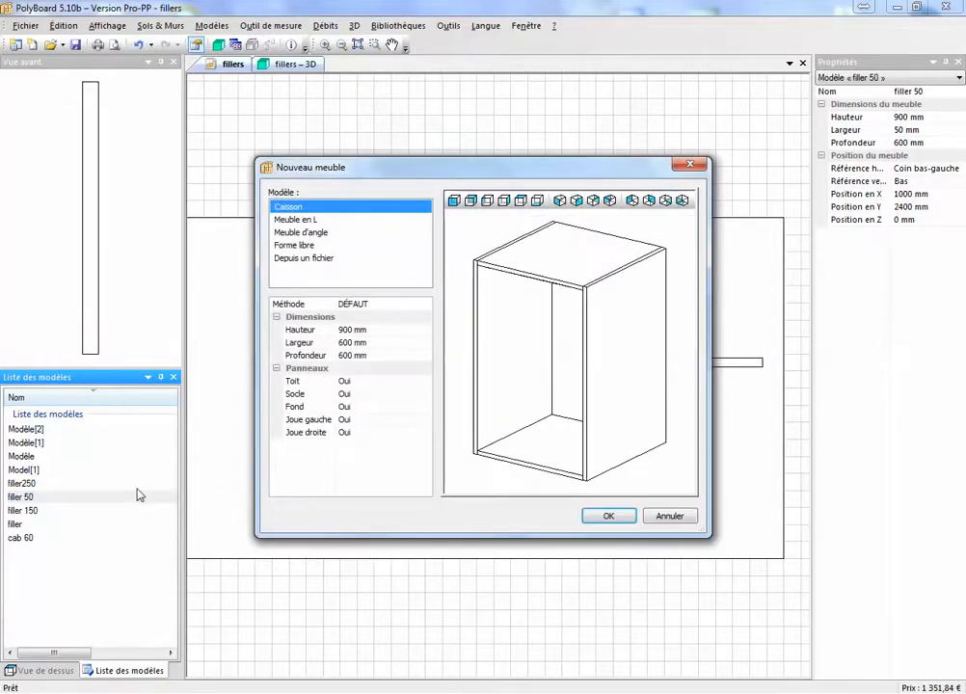
click(620, 519)
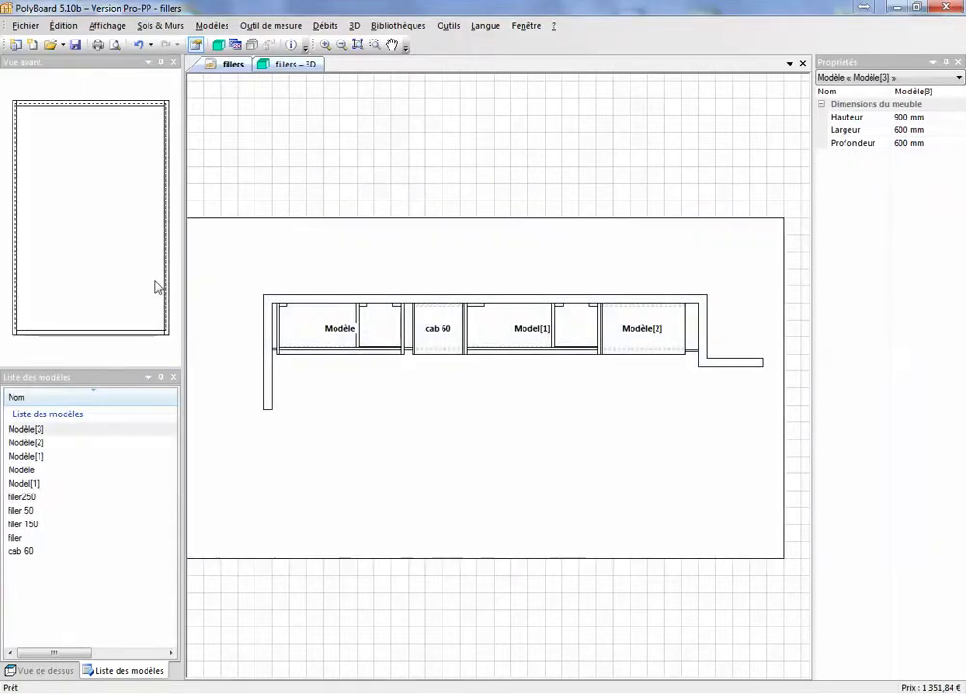
Open the newly created Caisson model for editing and inspect its side and back panels
double_click(35, 430)
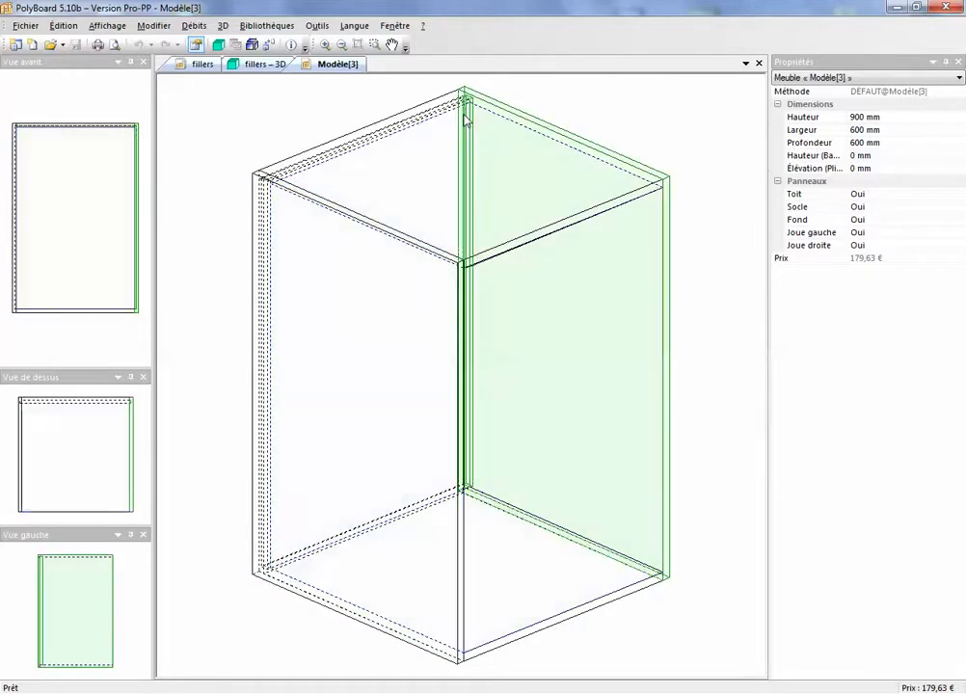
click(537, 148)
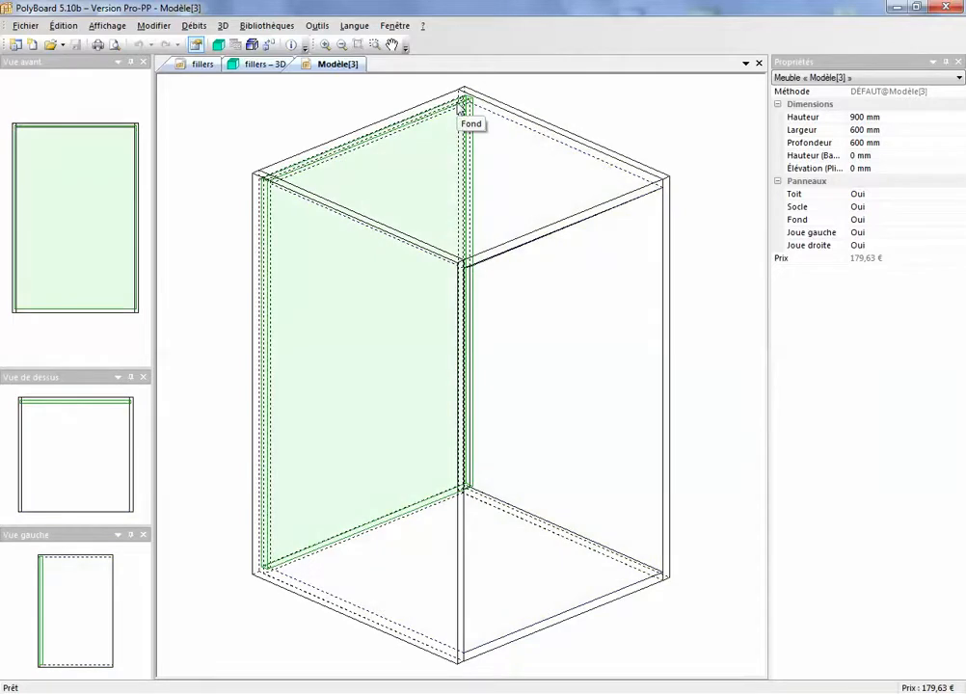
click(424, 158)
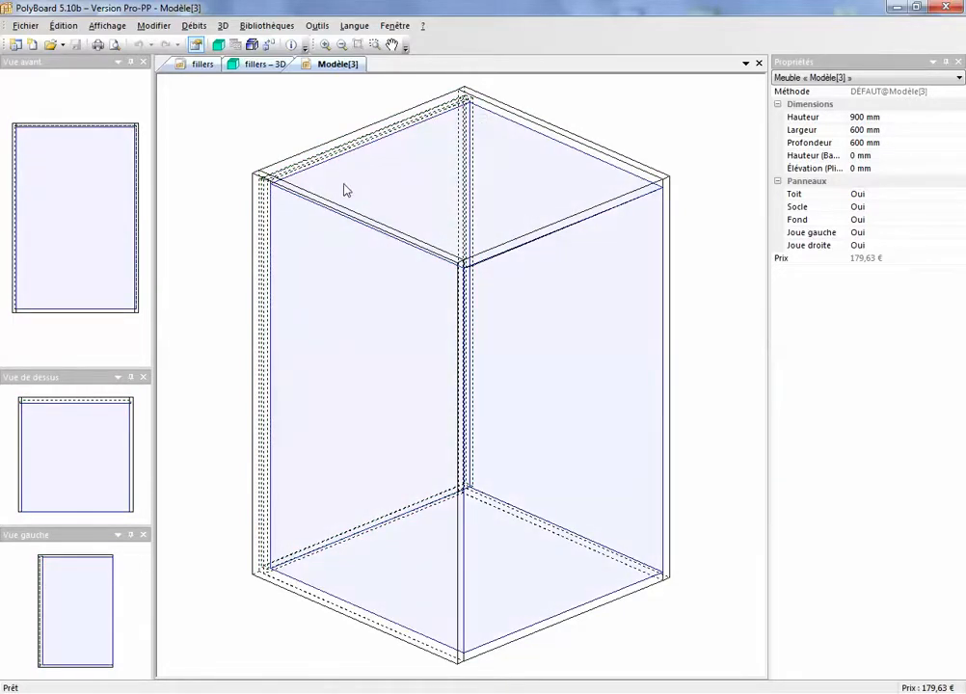
In the cabinet's body sub-method (Corps de meuble), delete the Joue and Toit groove rules for the back panel
click(274, 26)
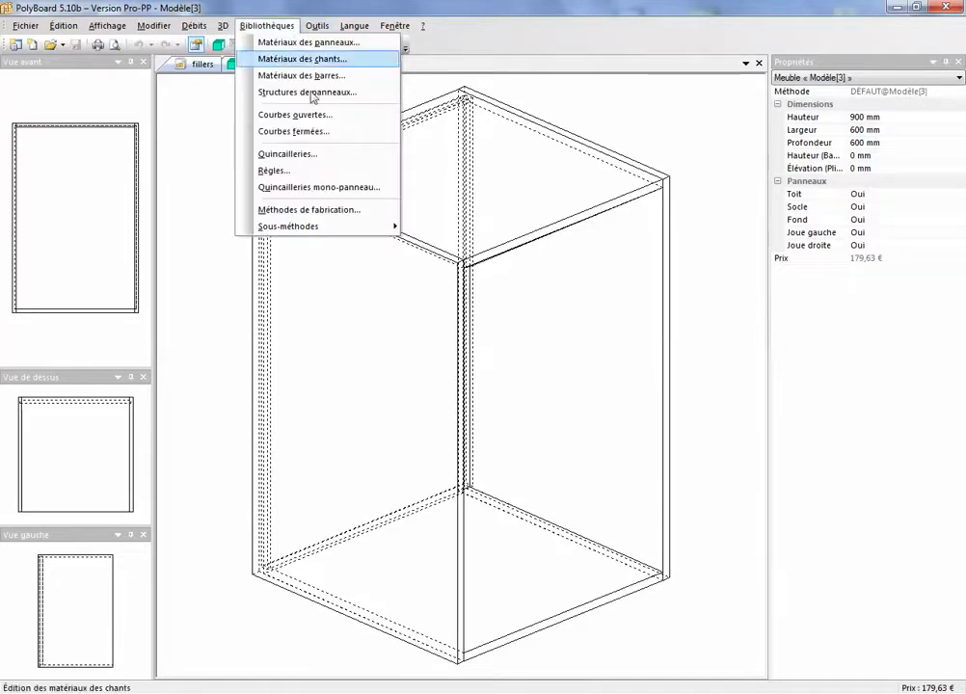
mouse_move(355, 230)
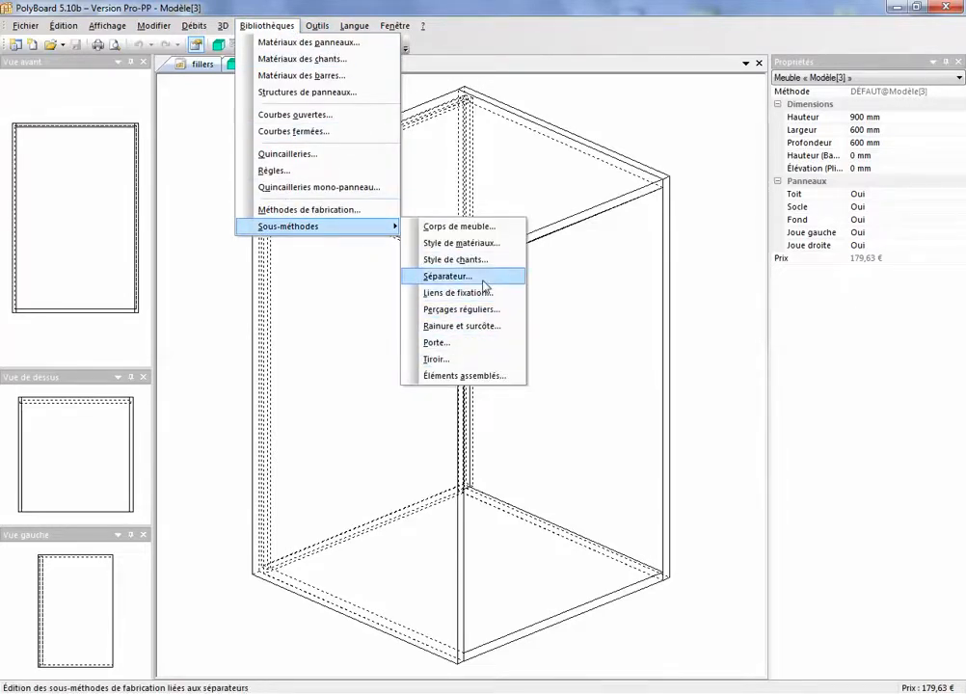
click(478, 226)
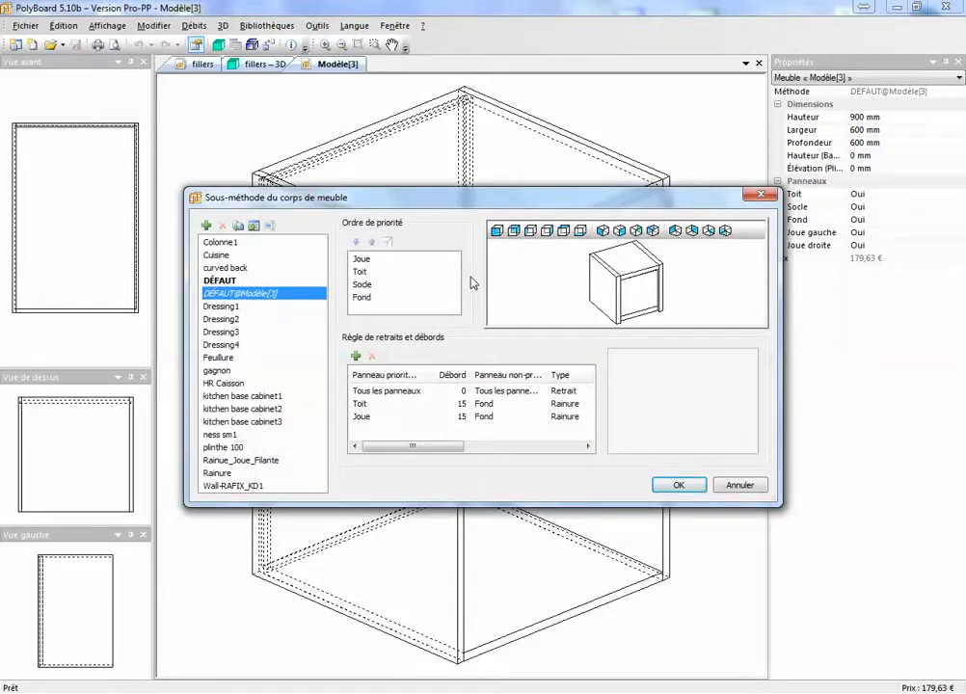
click(428, 417)
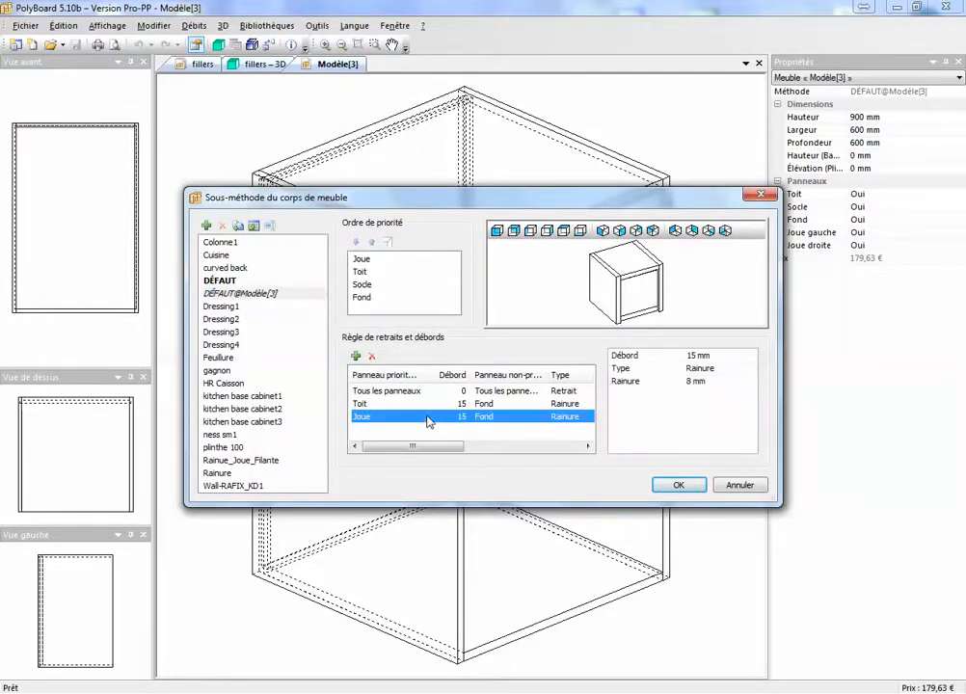
click(371, 355)
click(388, 405)
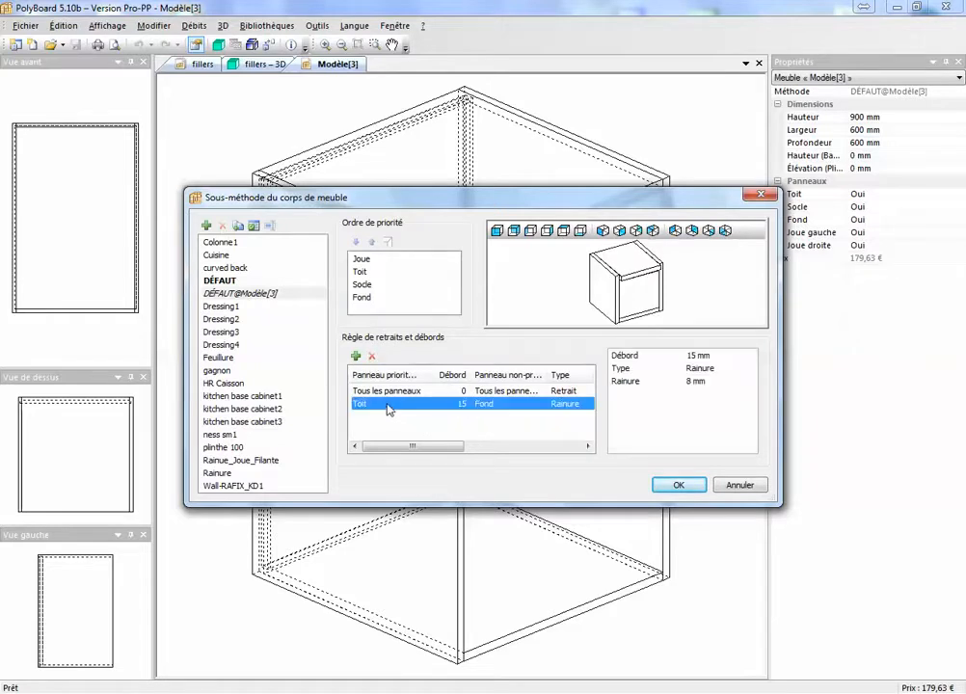
click(372, 356)
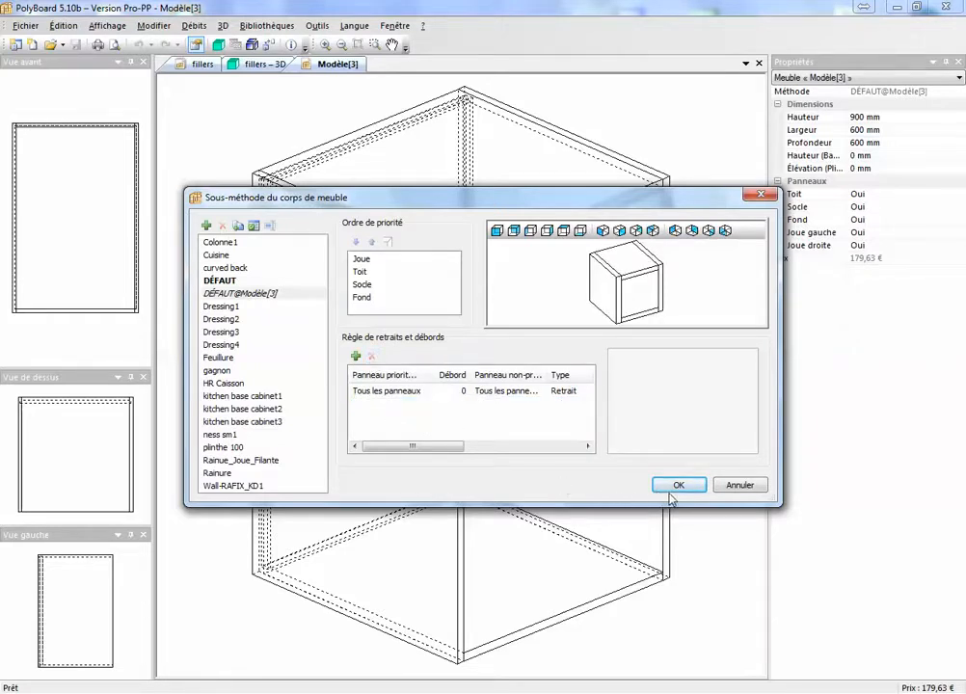
Move Fond to the head of the panel priority order and apply the method to the whole cabinet
click(369, 298)
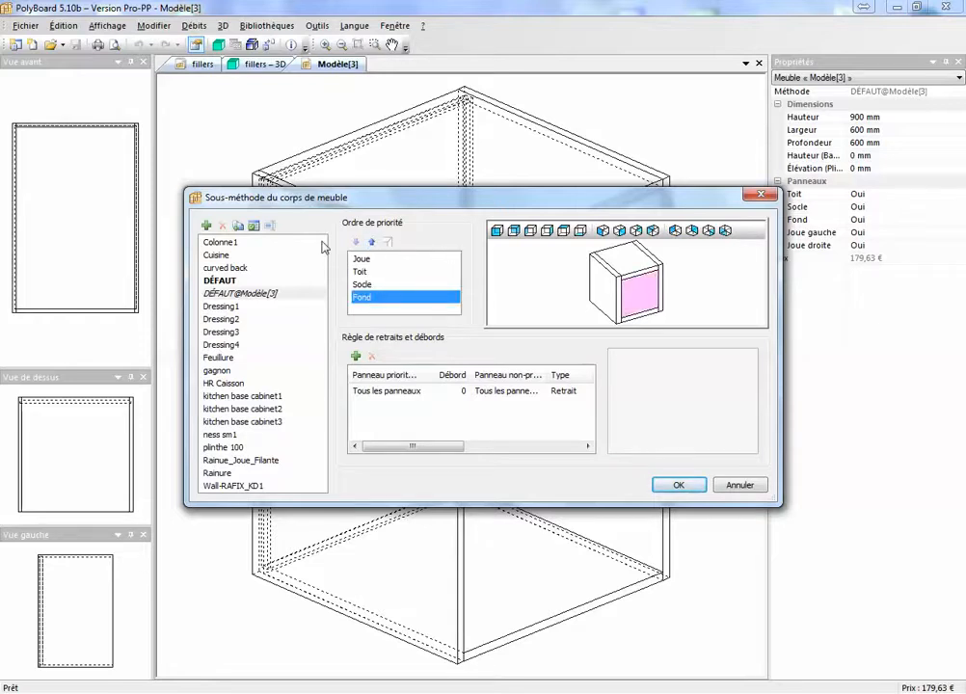
click(373, 243)
click(374, 243)
click(375, 243)
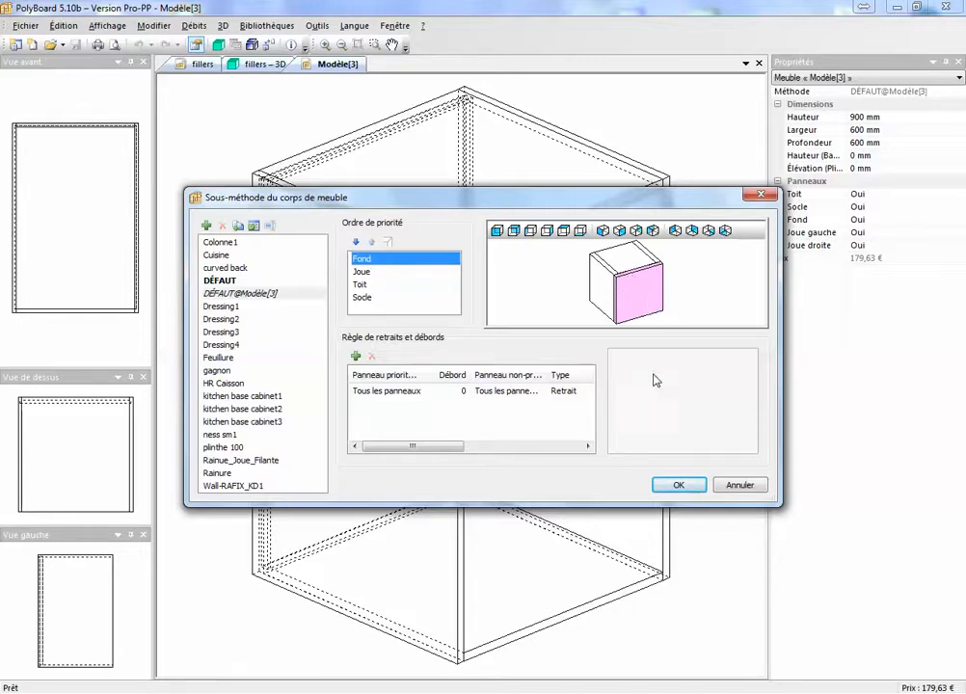
click(681, 487)
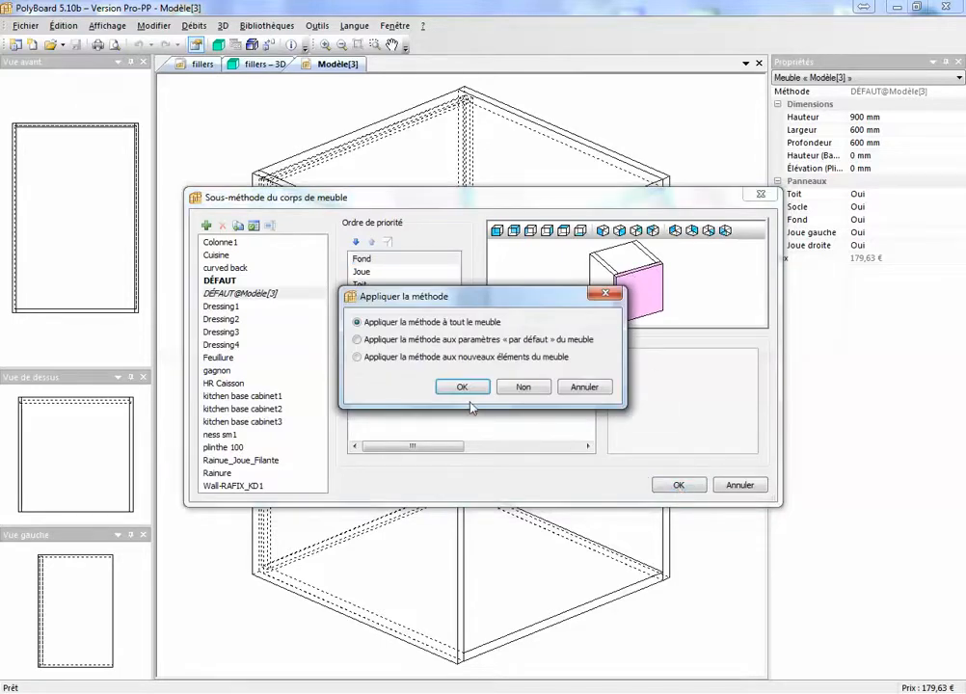
click(463, 388)
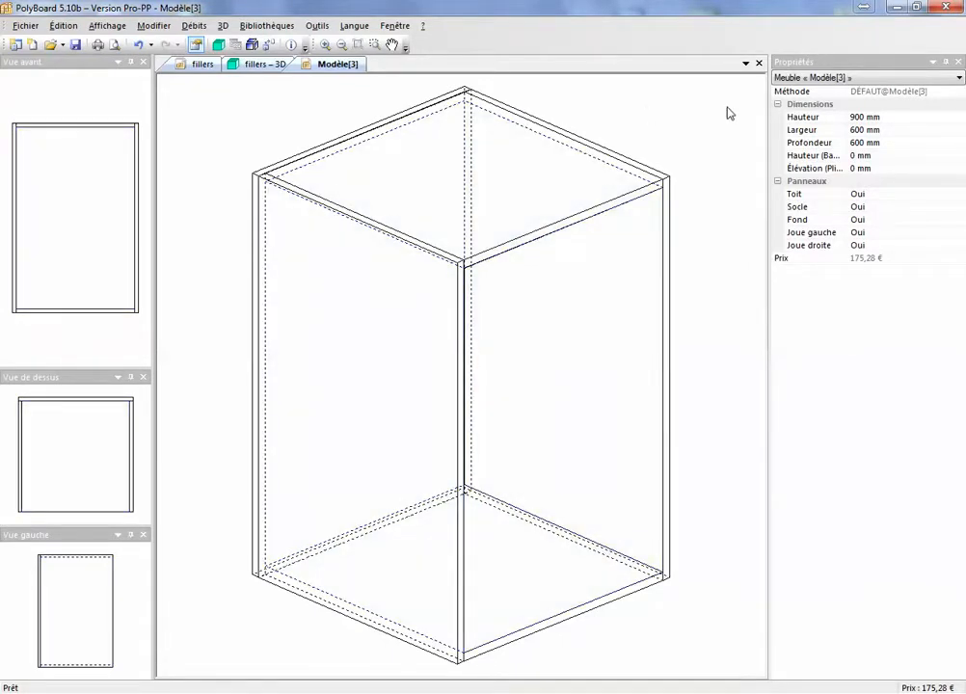
Remove the roof (Toit), base (Socle) and back (Fond) panels from the cabinet by setting each to Non
click(916, 196)
click(914, 220)
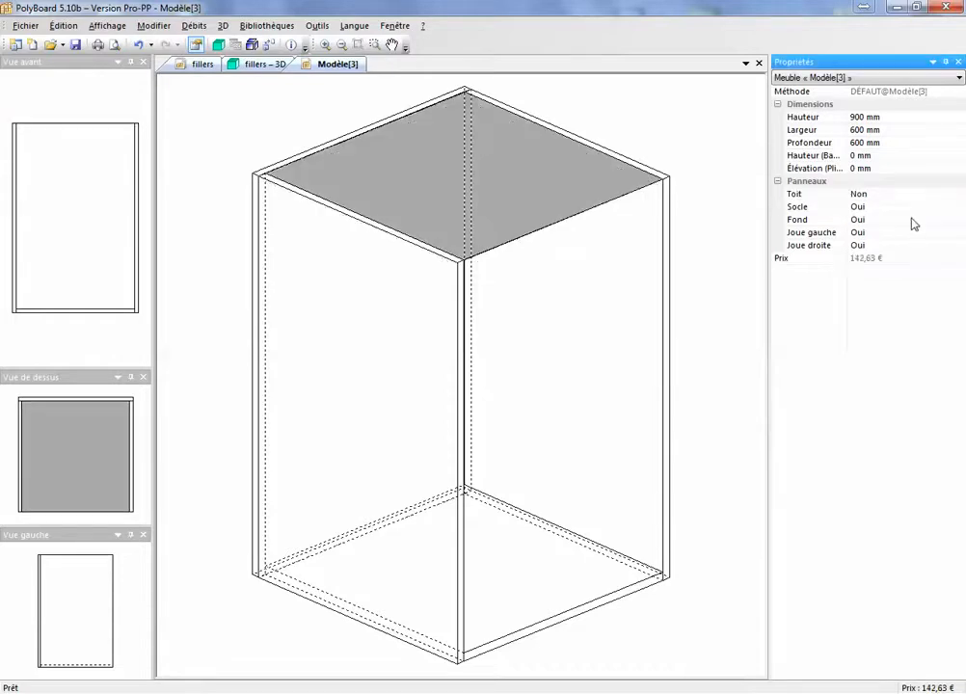
click(917, 208)
click(916, 207)
click(912, 229)
click(913, 220)
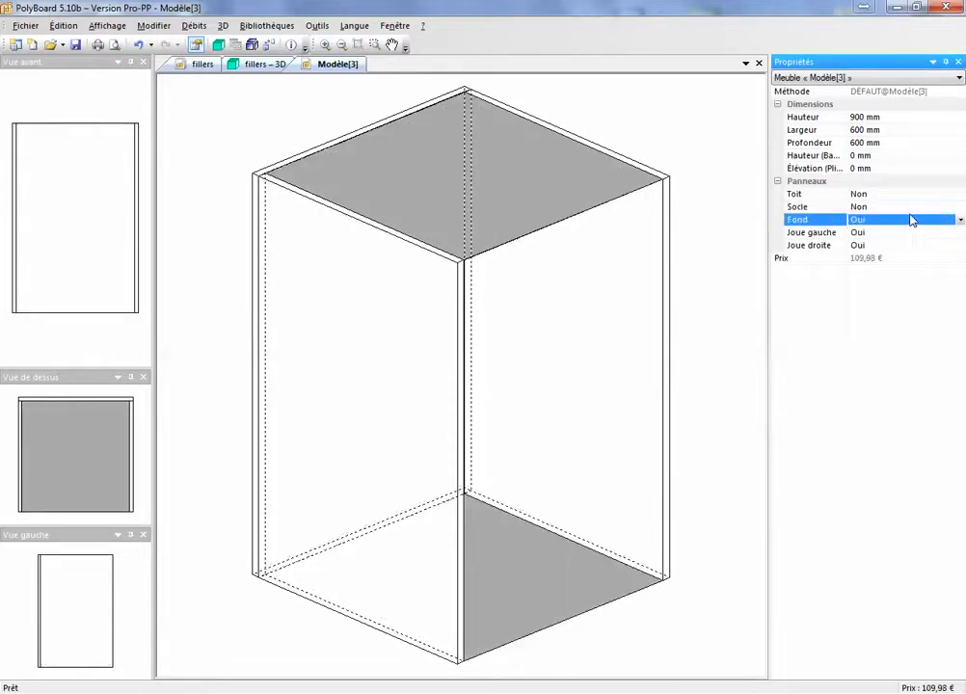
click(924, 221)
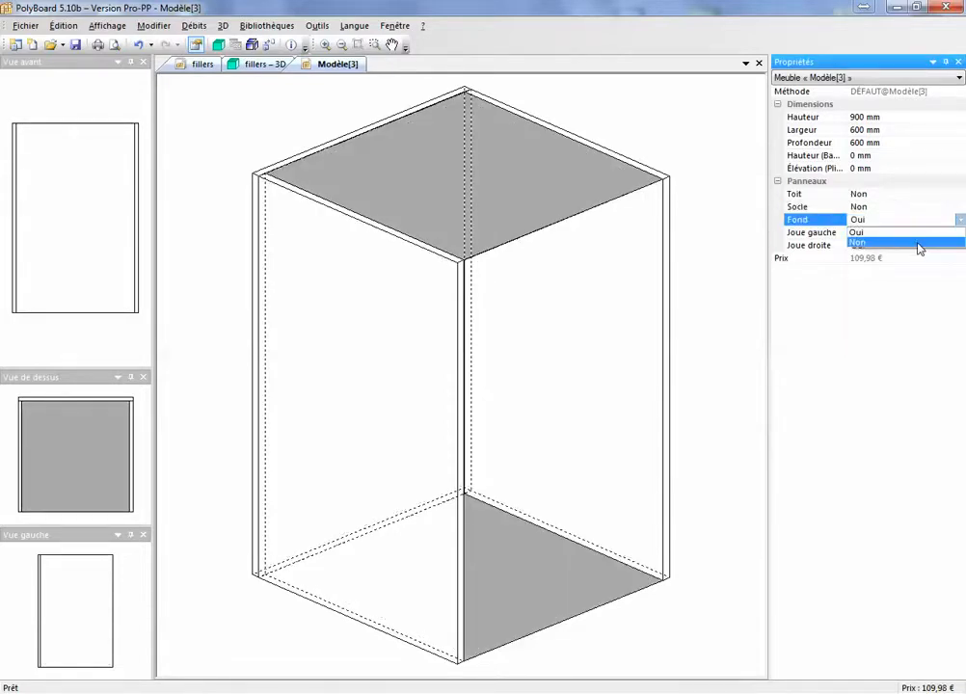
click(919, 243)
Remove both side panels by setting Joue gauche and Joue droite to Non
click(922, 234)
click(921, 233)
click(922, 254)
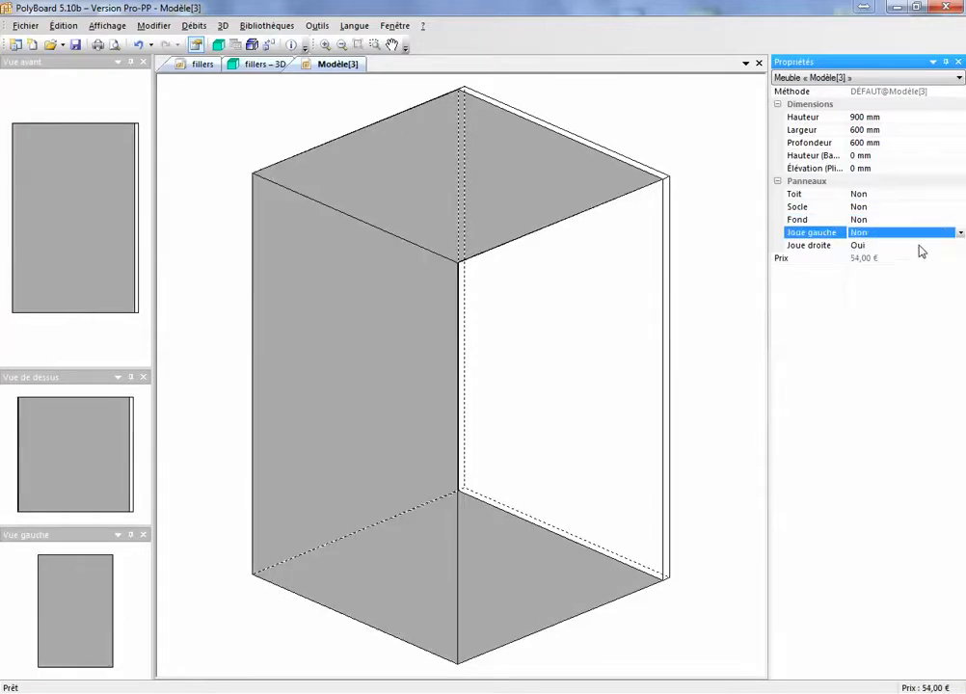
click(921, 245)
click(921, 246)
click(921, 269)
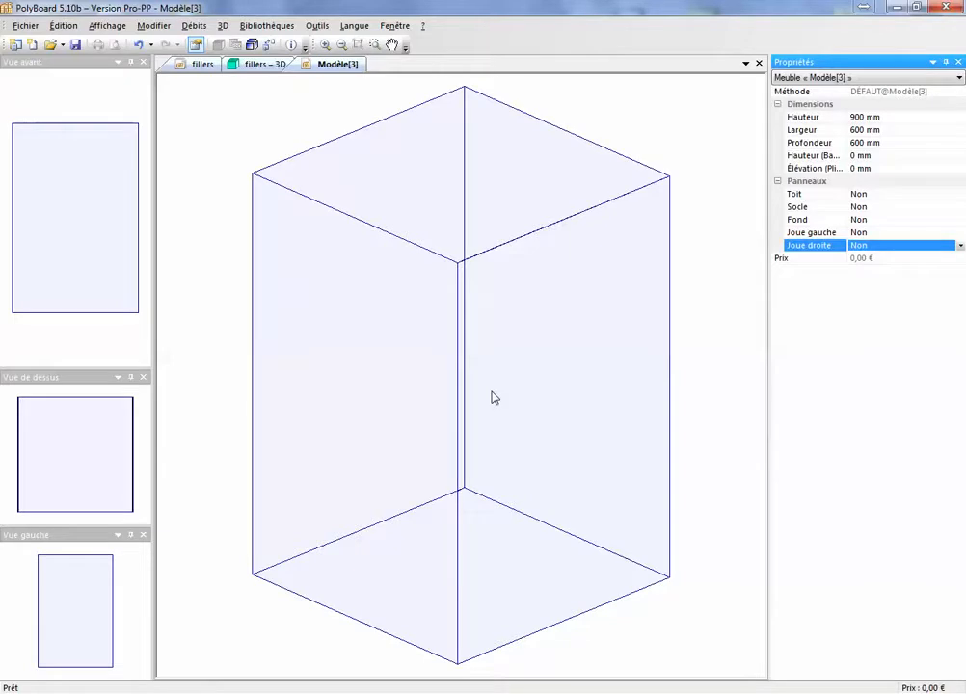
Add one Double-fond 1 panel to the empty zone, parallel to the façade and 50 mm from the front
click(511, 311)
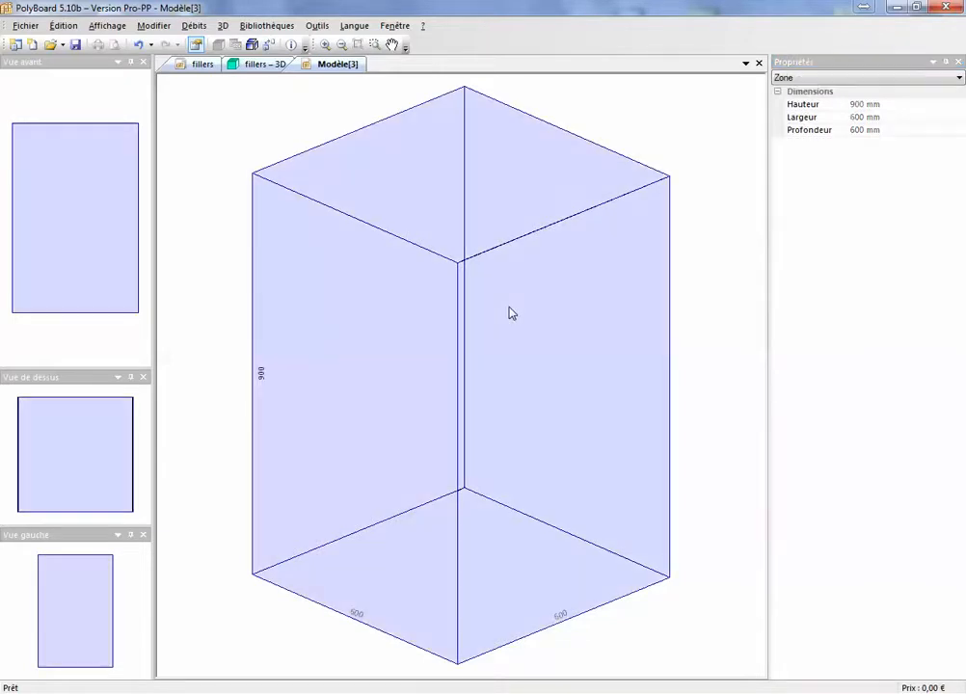
right_click(511, 313)
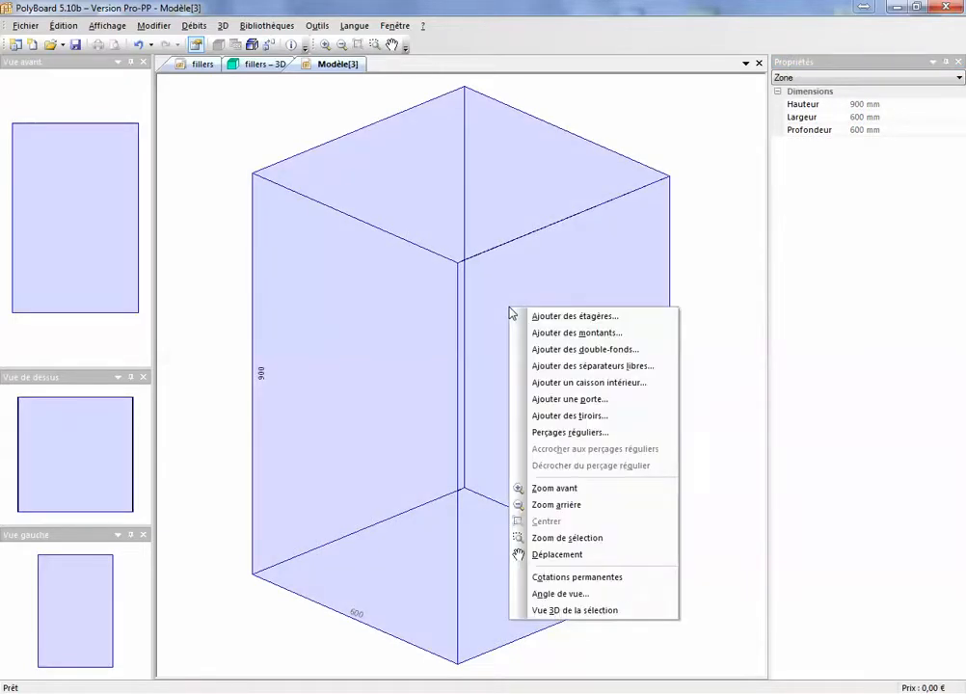
click(535, 349)
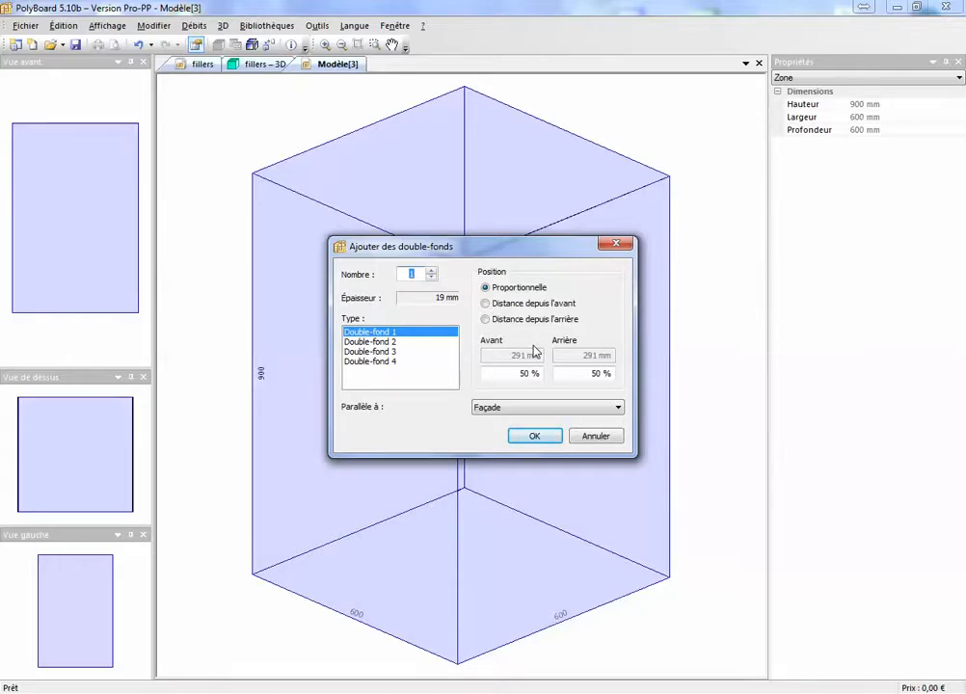
click(486, 305)
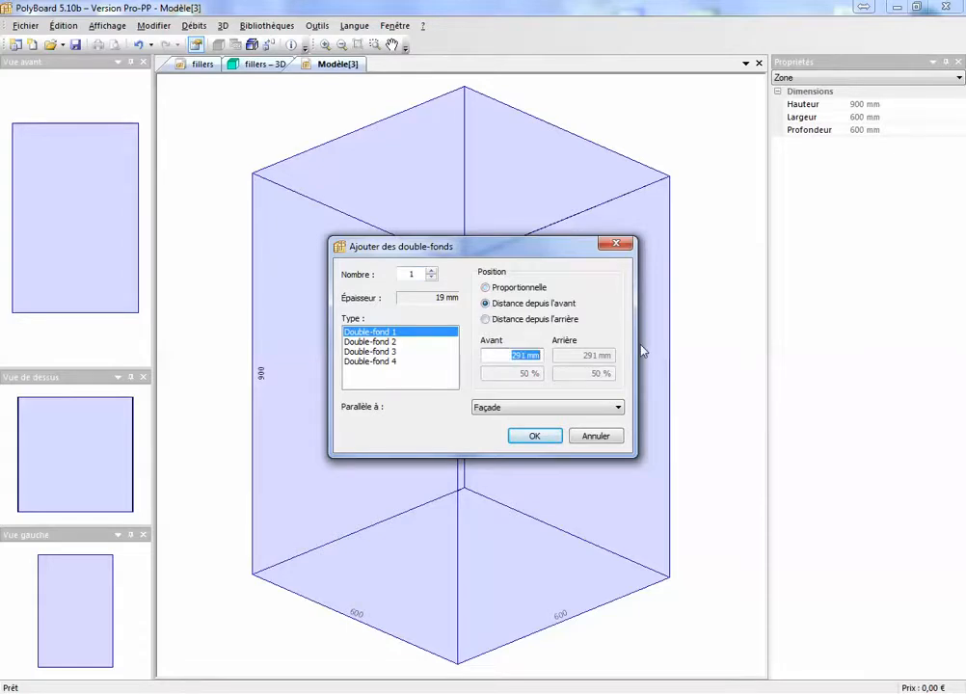
text(50)
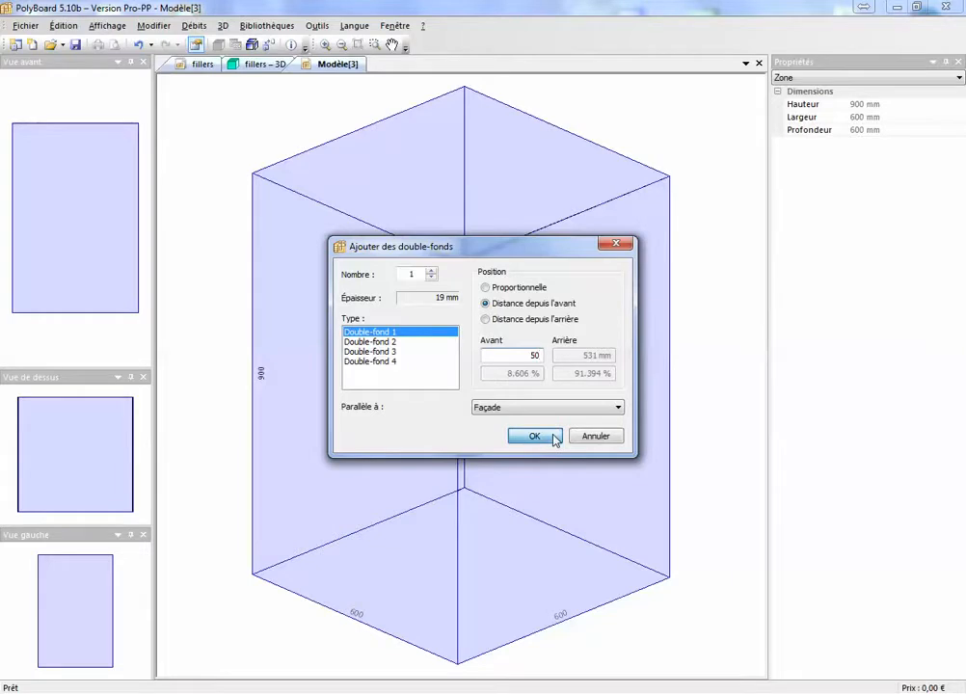
click(556, 439)
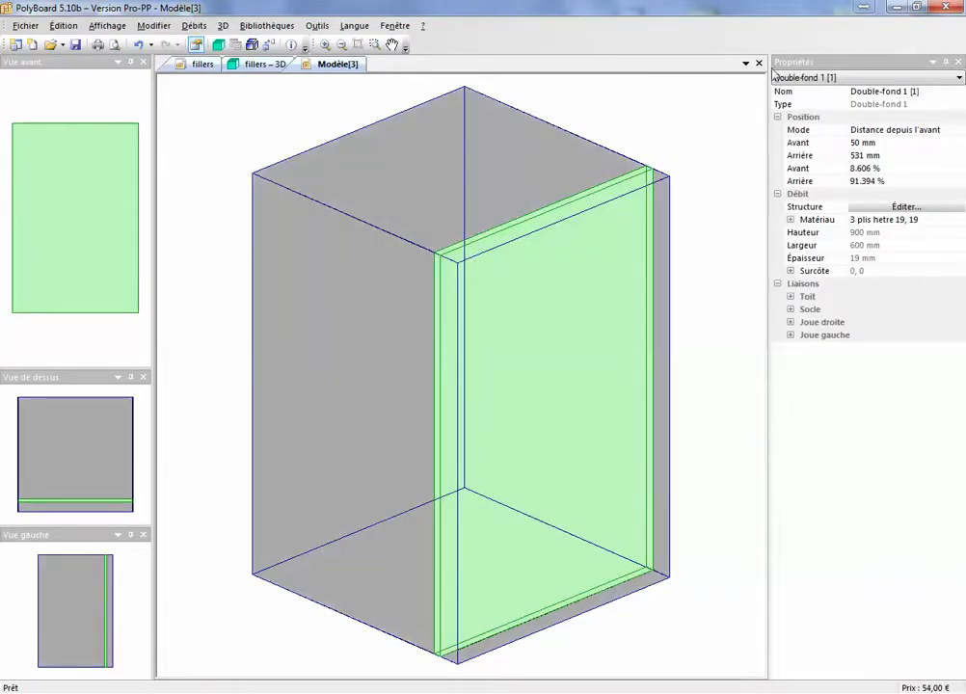
click(699, 112)
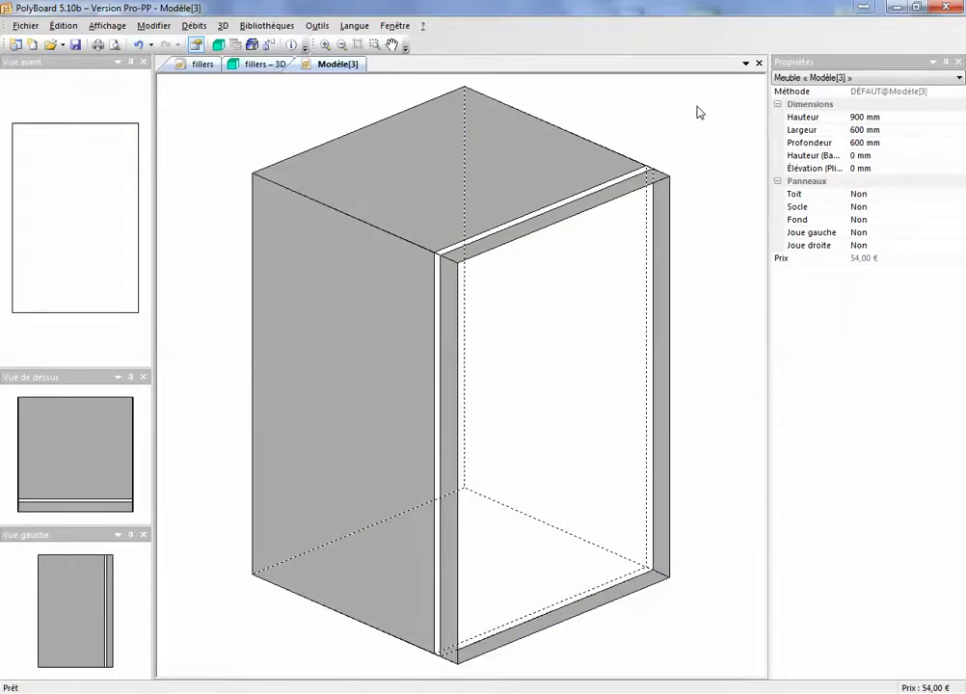
Set the overall width (Largeur) of the filler cabinet to 80 mm
click(895, 130)
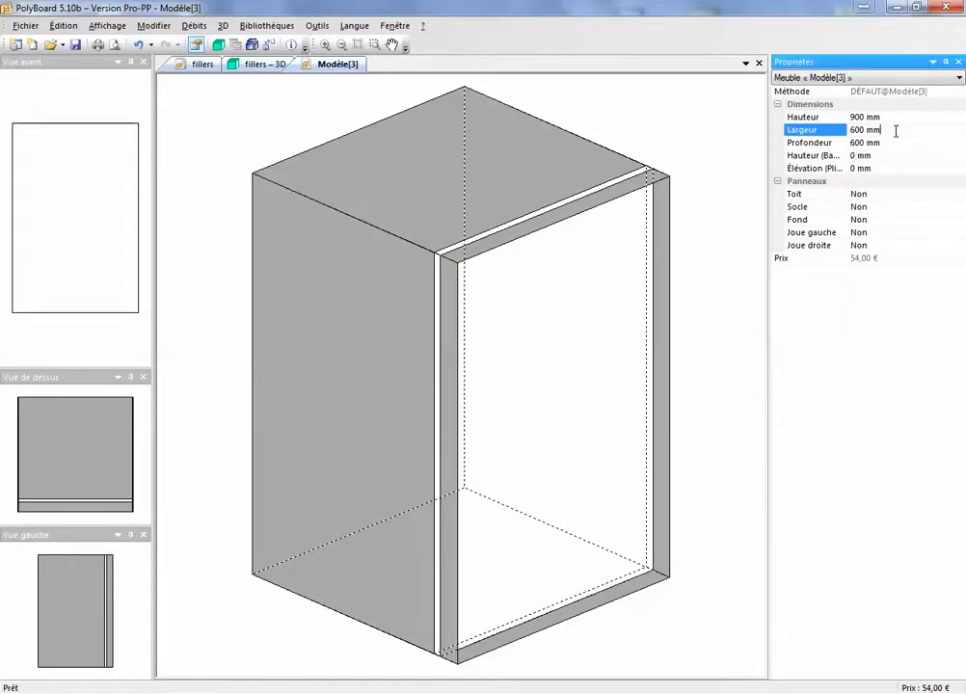
drag(896, 131, 850, 137)
text(80)
key(Return)
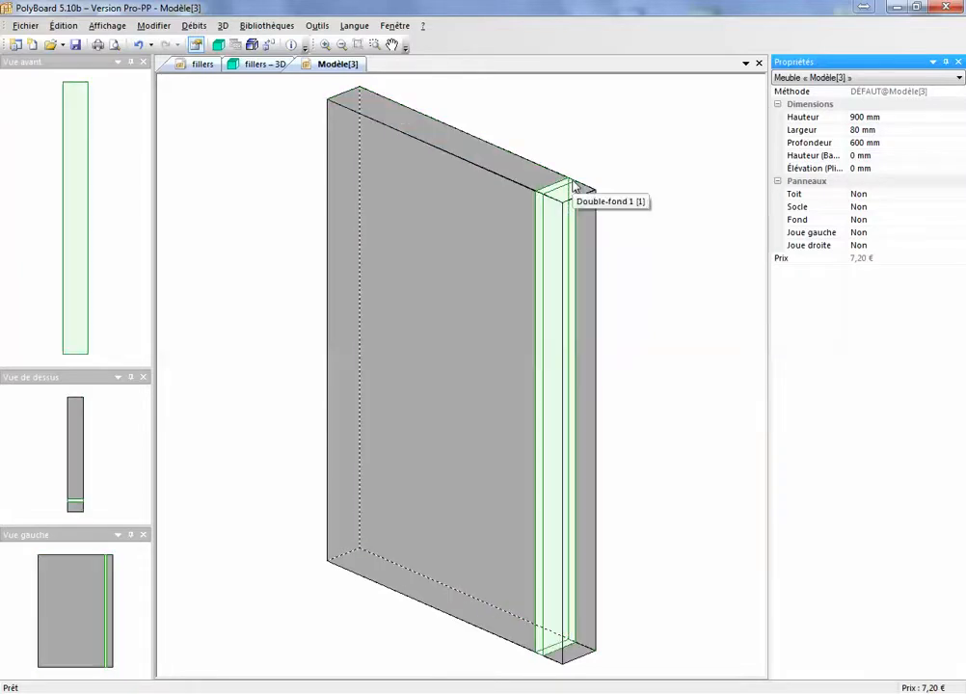
Close the edited cabinet and save its changes as a new model named "filler 80"
click(759, 64)
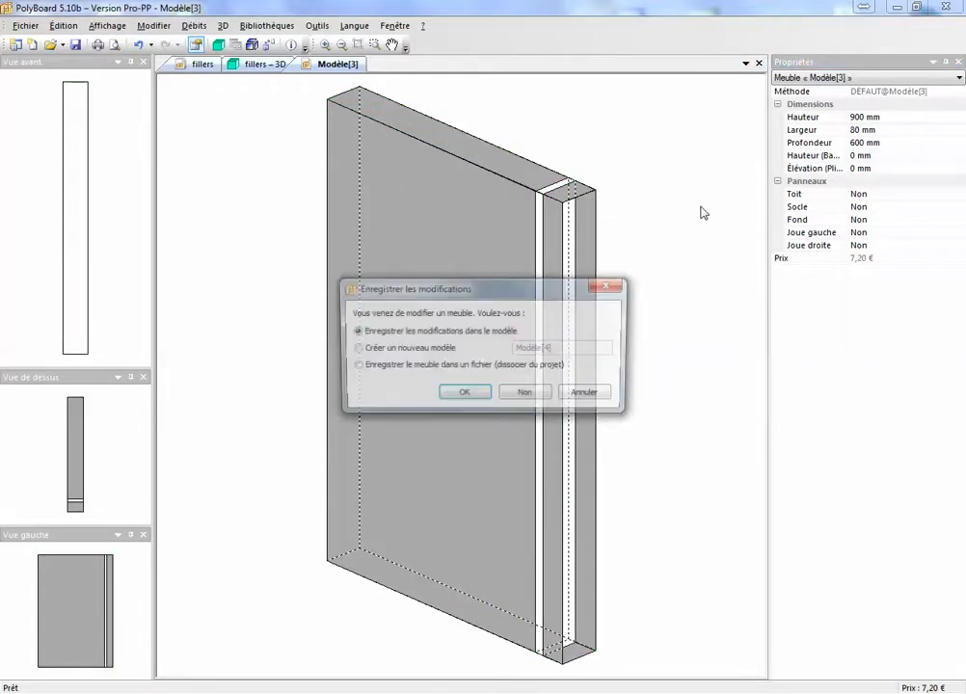
click(403, 349)
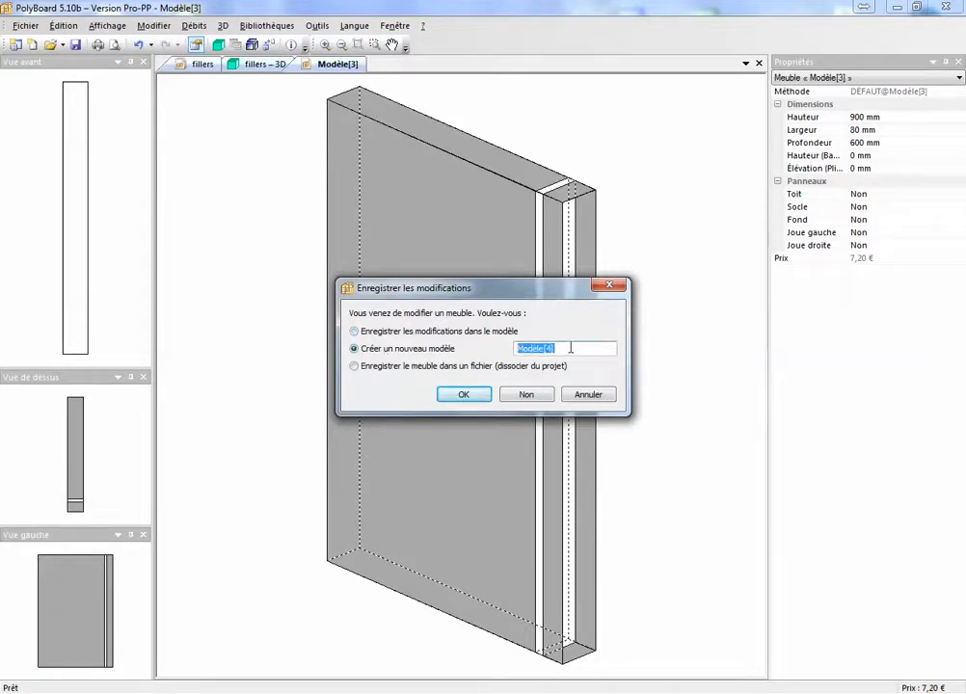
text(filler 80)
click(472, 395)
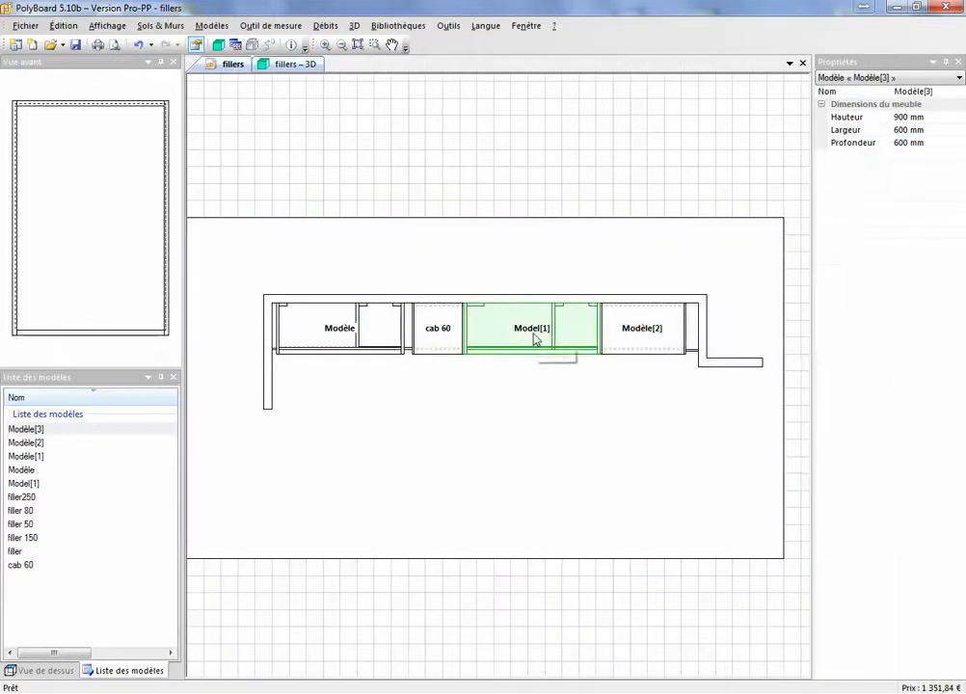
Check the filler 80 model in the models list and delete all cabinets and fillers placed in the plan
click(23, 511)
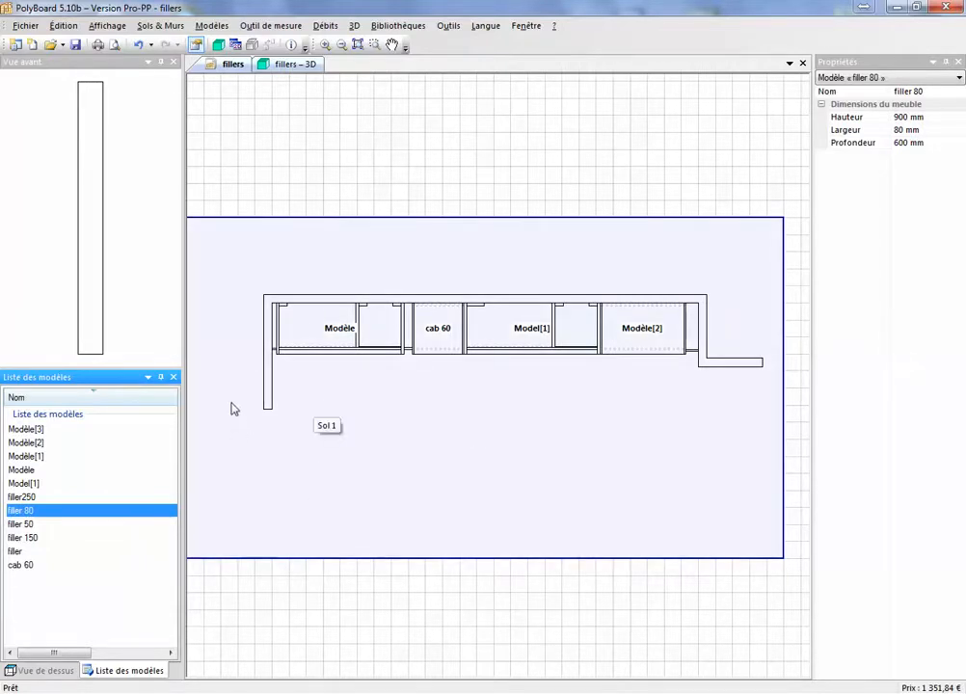
drag(232, 403, 732, 275)
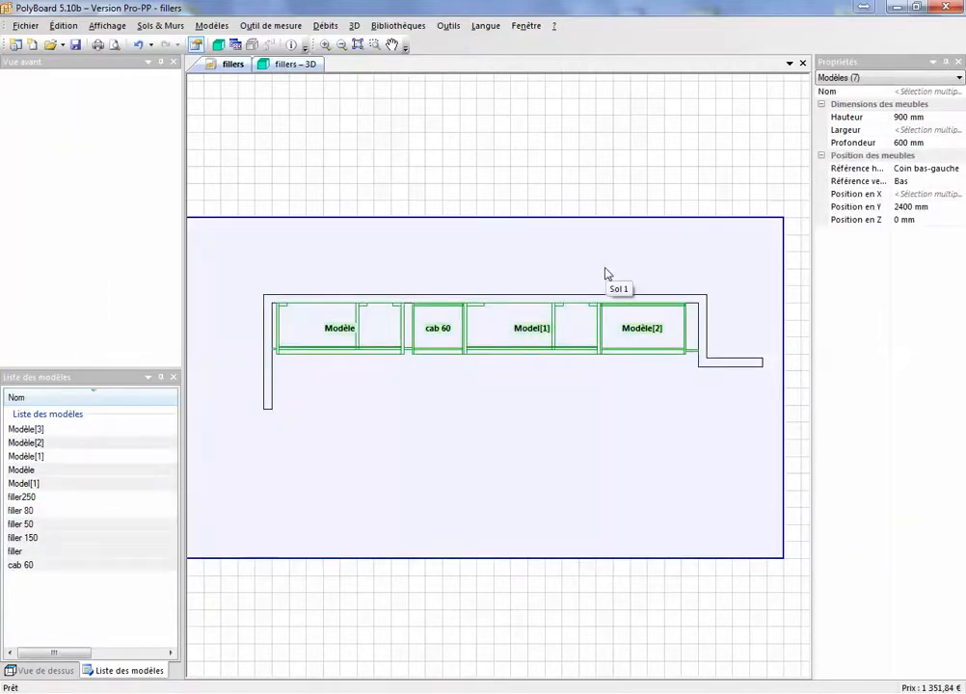
key(Delete)
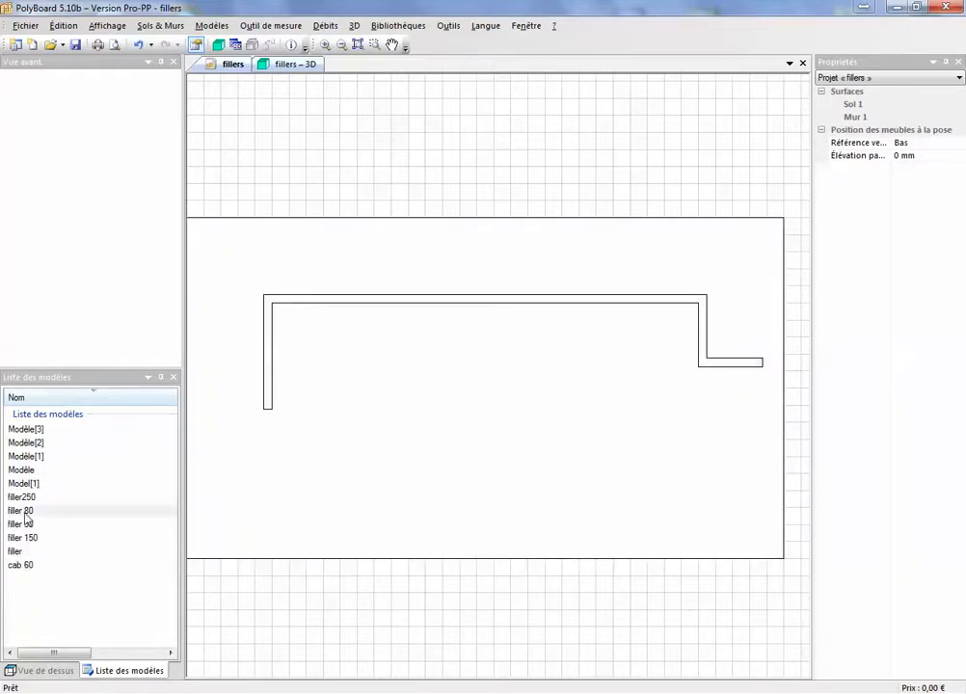
Place filler 80 in the plan against the left wall, in the corner with the long back wall
drag(29, 511, 279, 356)
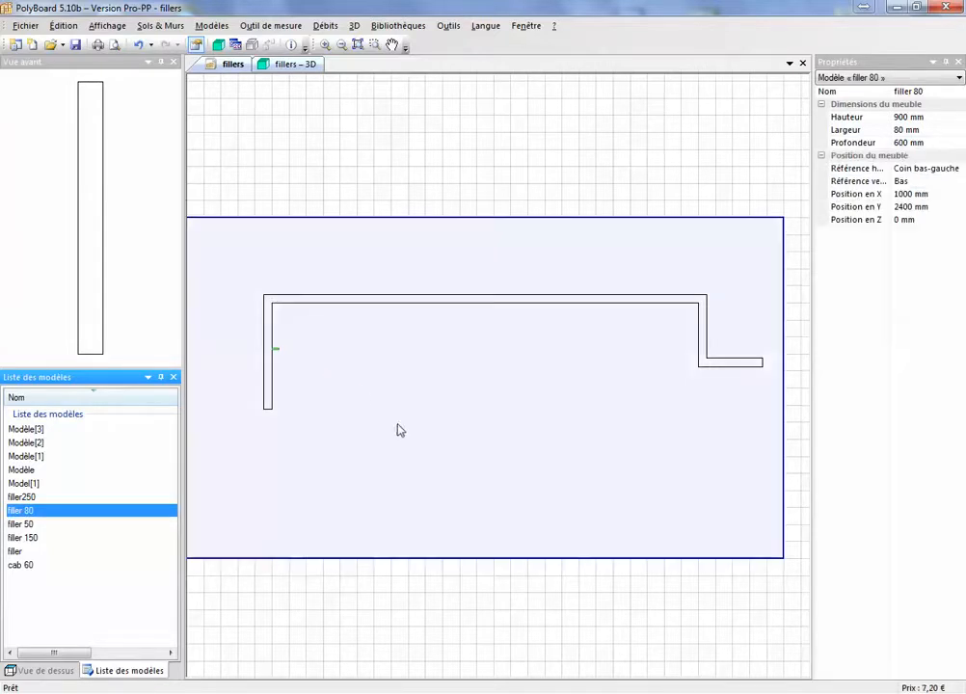
click(309, 374)
scroll(303, 373, up, 4)
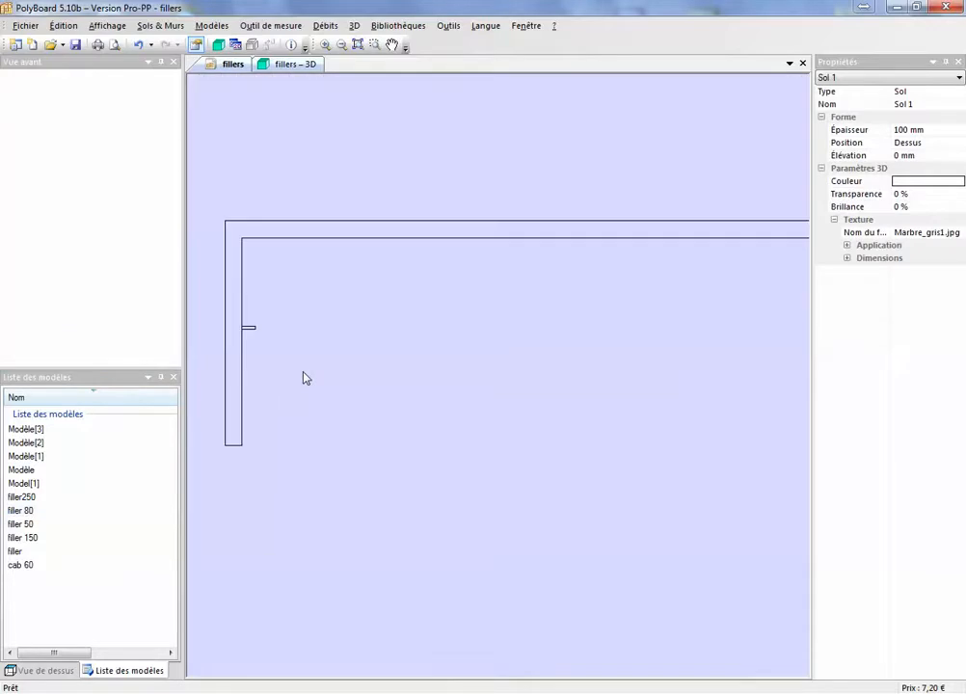
middle_drag(304, 373, 349, 532)
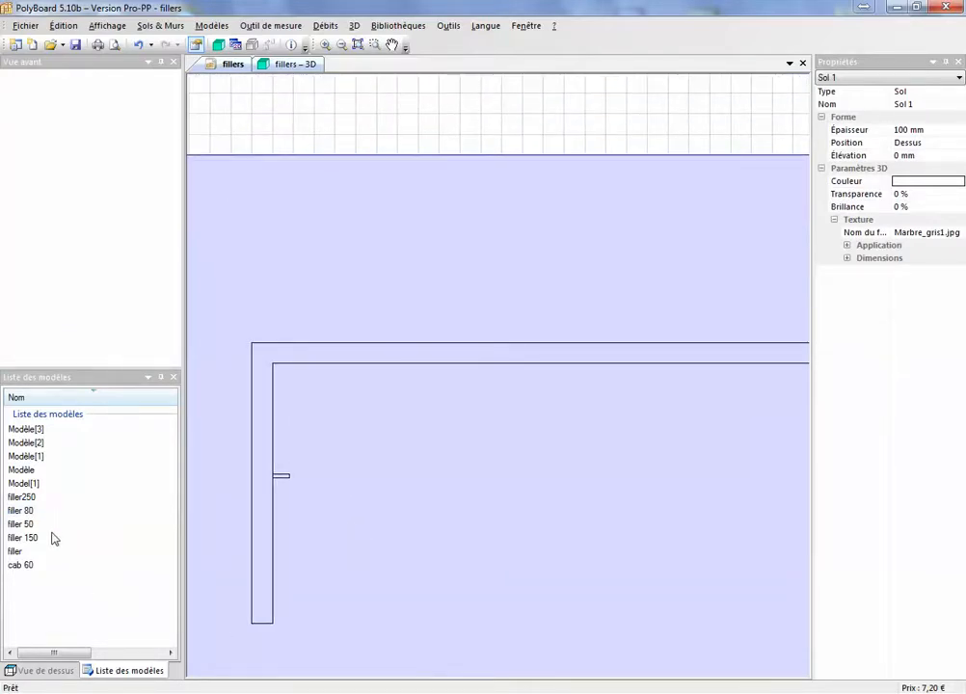
Place cab 60 against the long back wall beside the corner filler 80, and put Modèle directly beside it
drag(30, 568, 309, 496)
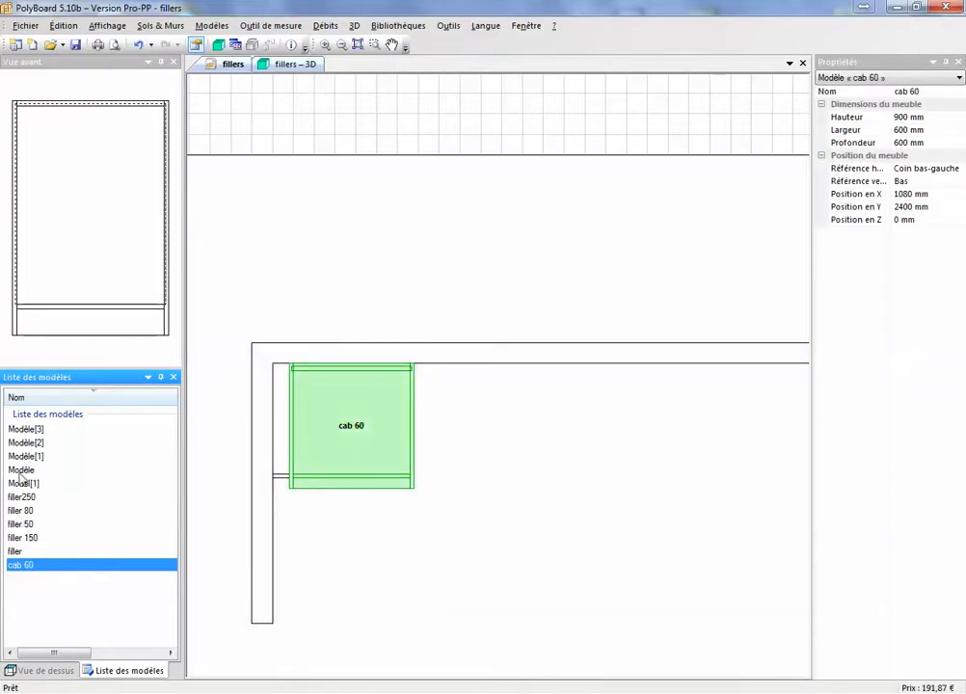
drag(21, 472, 453, 502)
click(485, 483)
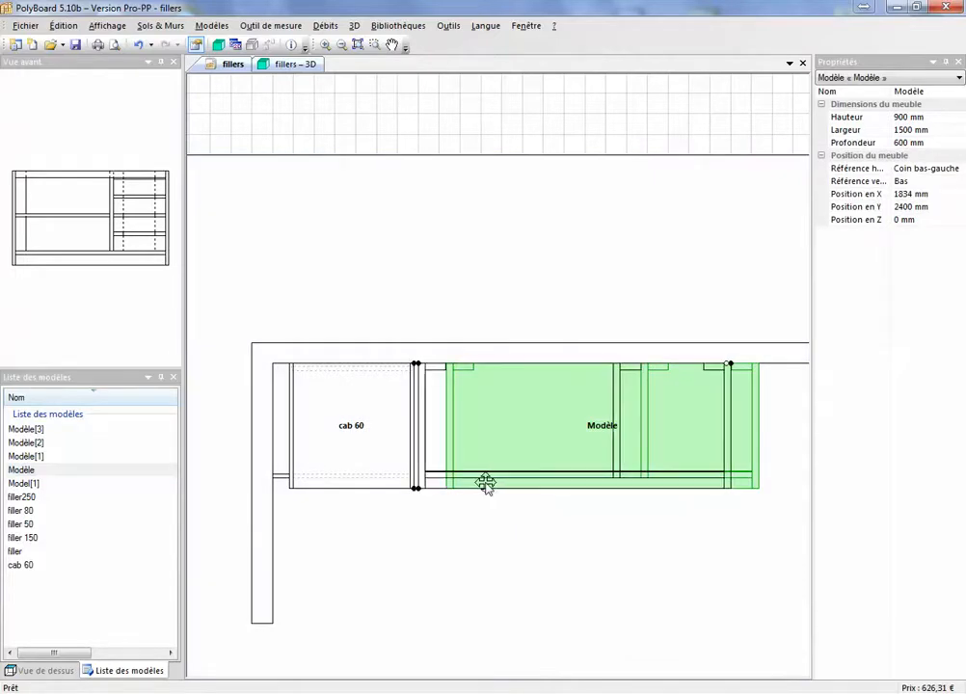
middle_drag(574, 565, 437, 573)
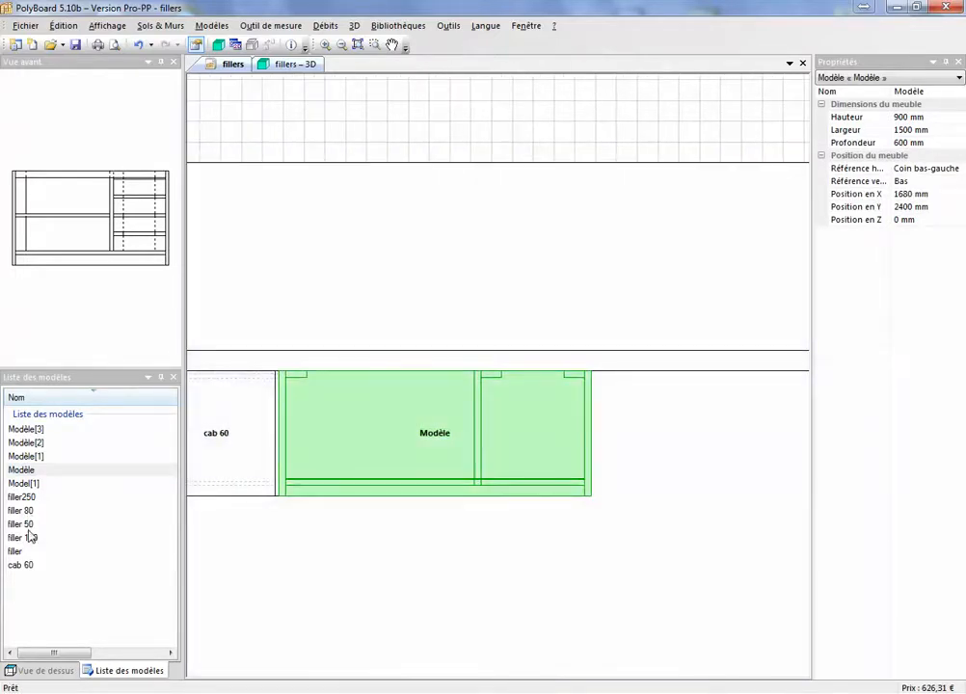
Place another filler 80 at the free end of Modèle and add Modèle[2] directly beside it along the back wall
click(31, 511)
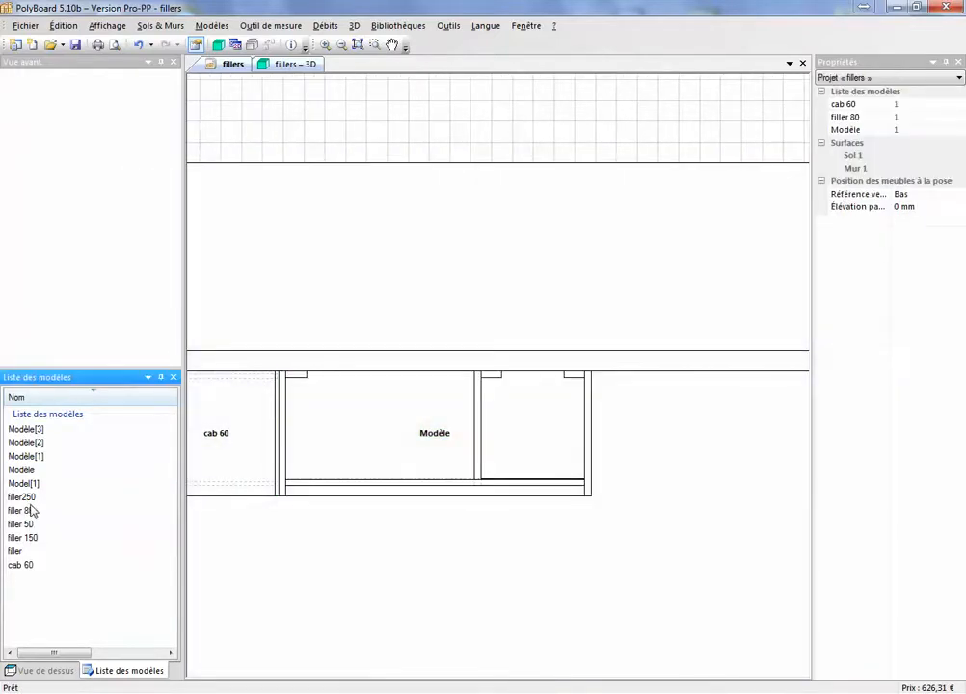
drag(28, 512, 604, 503)
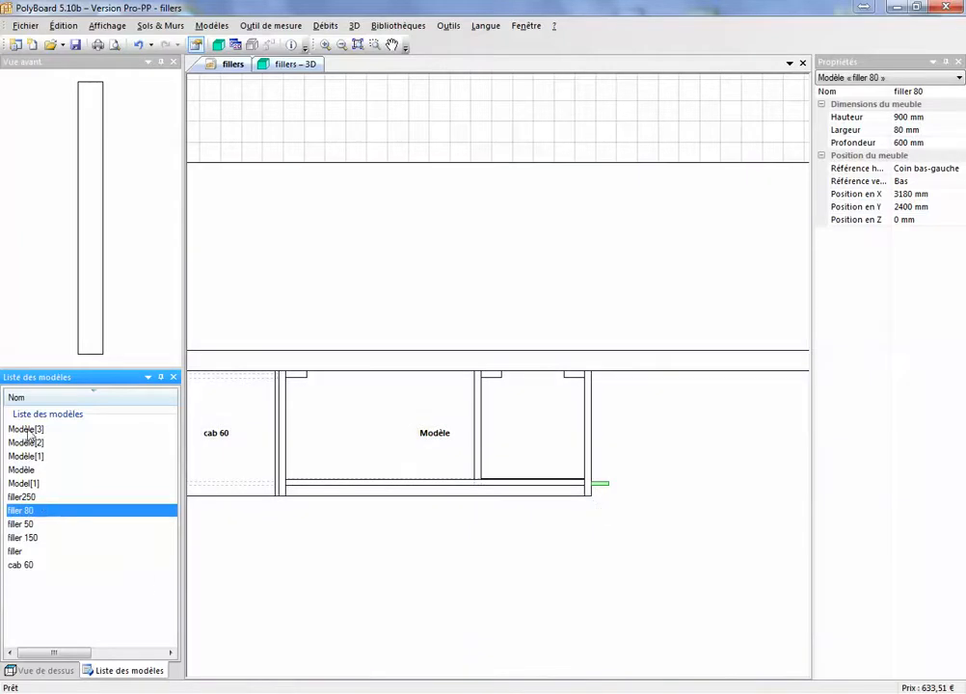
click(29, 429)
click(38, 443)
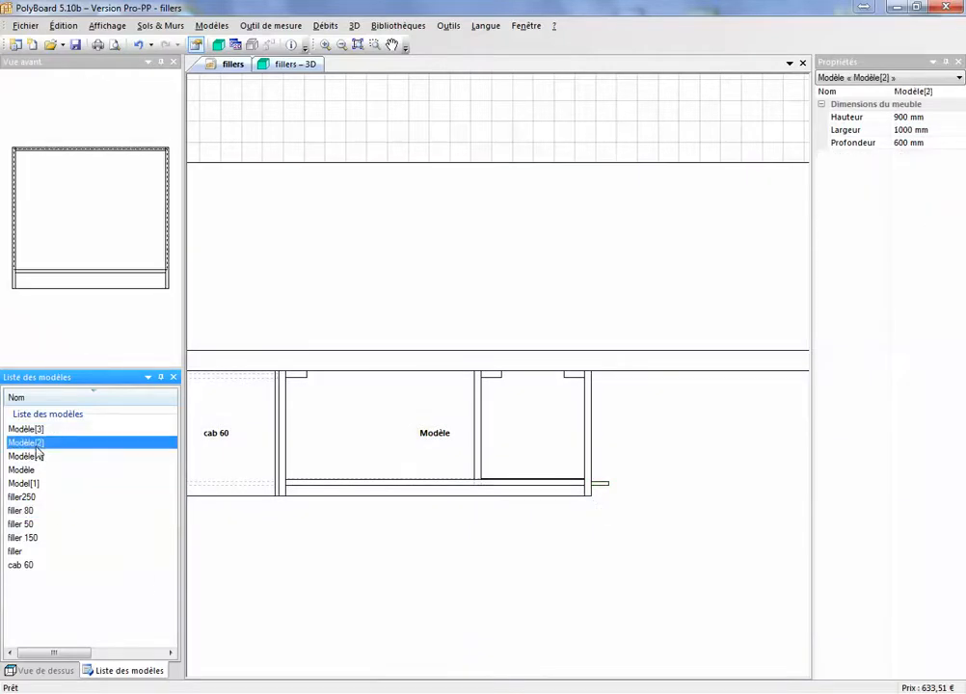
drag(37, 450, 629, 511)
click(628, 509)
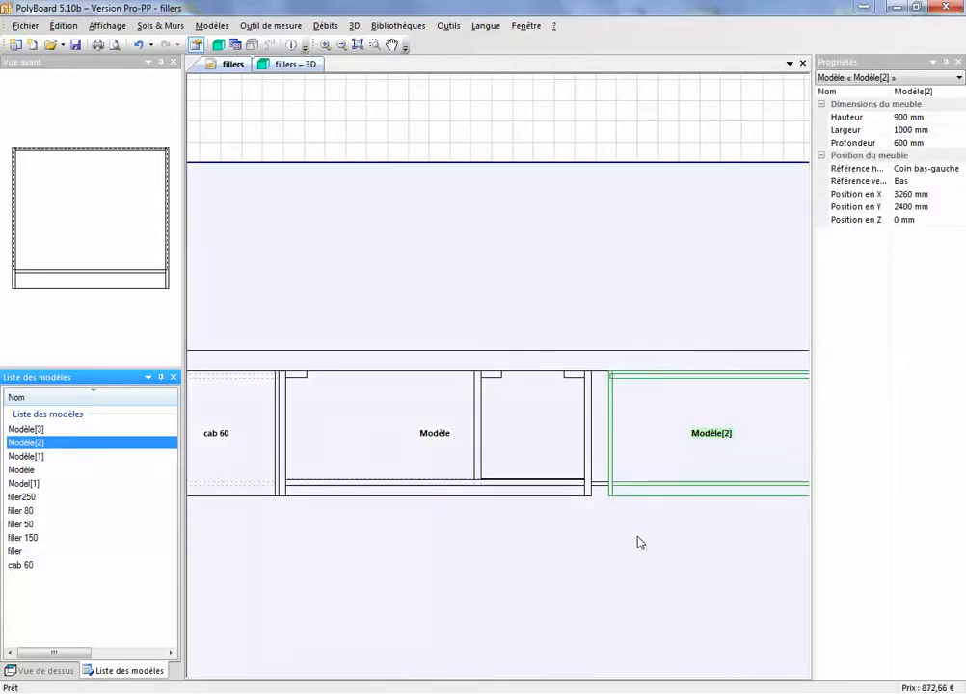
click(654, 555)
Place Model[1] against the back wall, directly beside the free side of Modèle[2]
middle_drag(655, 555, 252, 528)
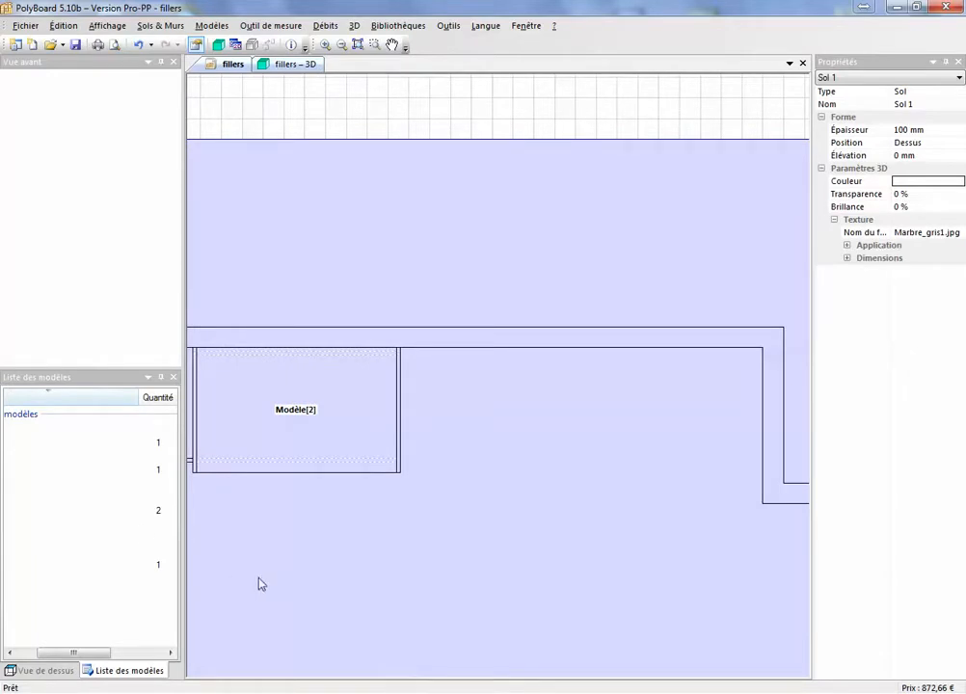
click(97, 523)
drag(77, 654, 58, 653)
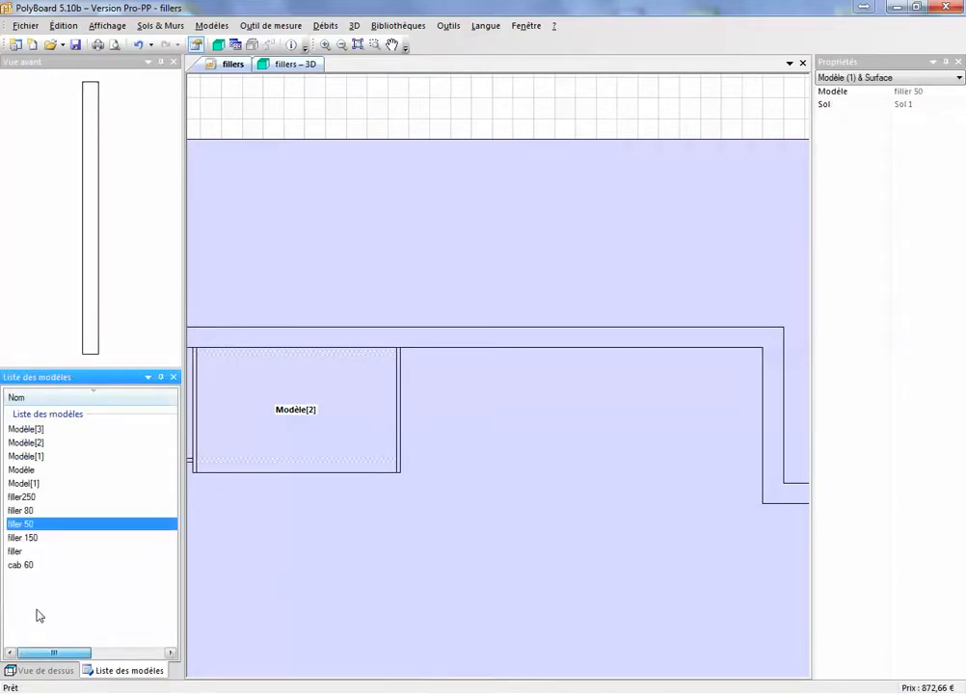
click(32, 445)
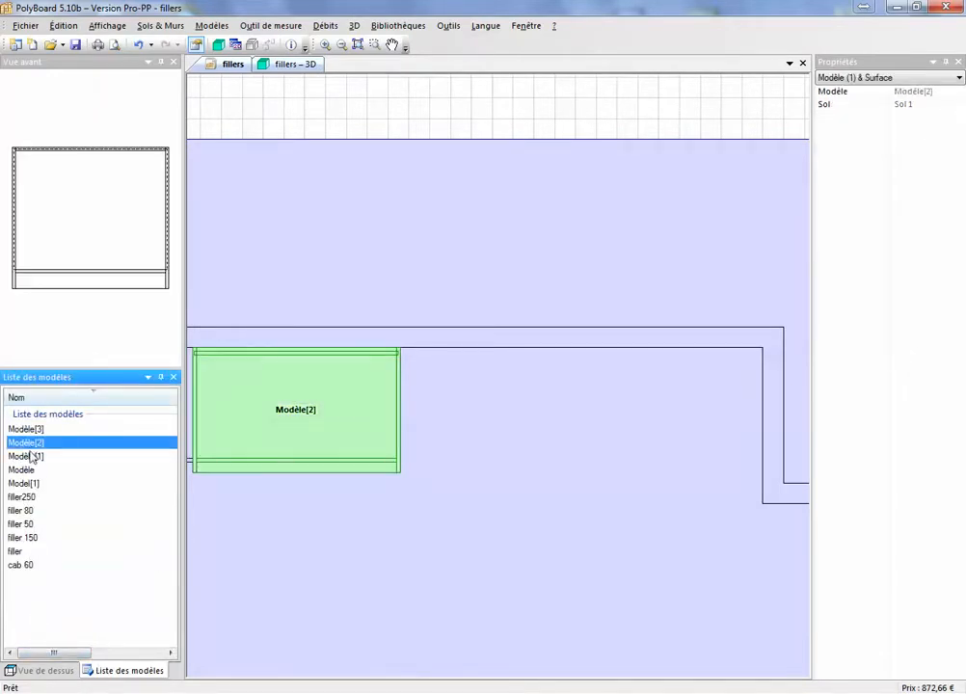
click(32, 457)
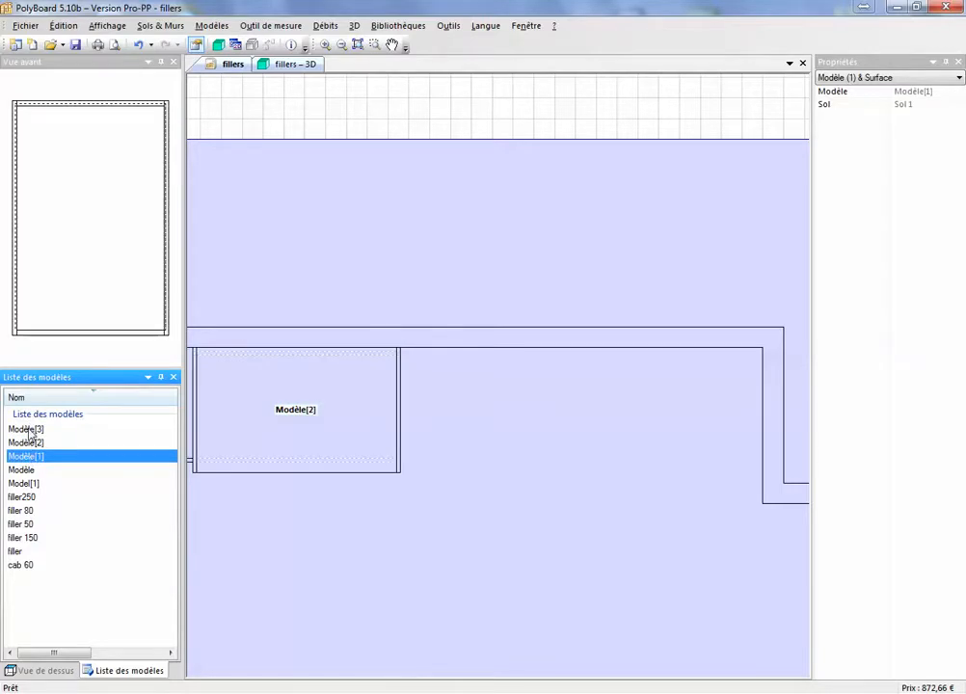
click(29, 484)
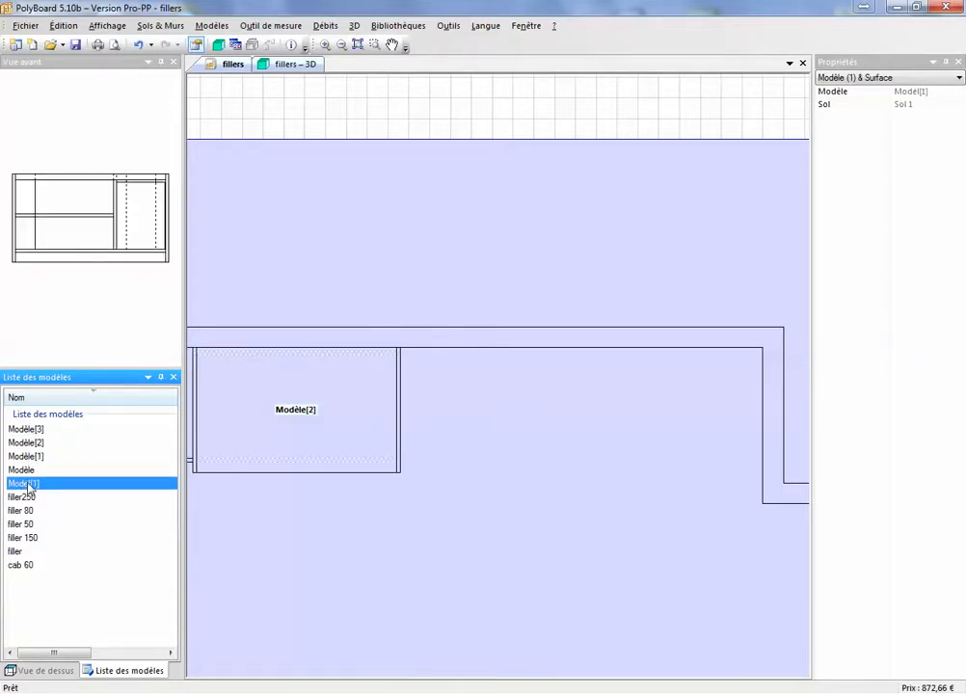
drag(29, 487, 405, 482)
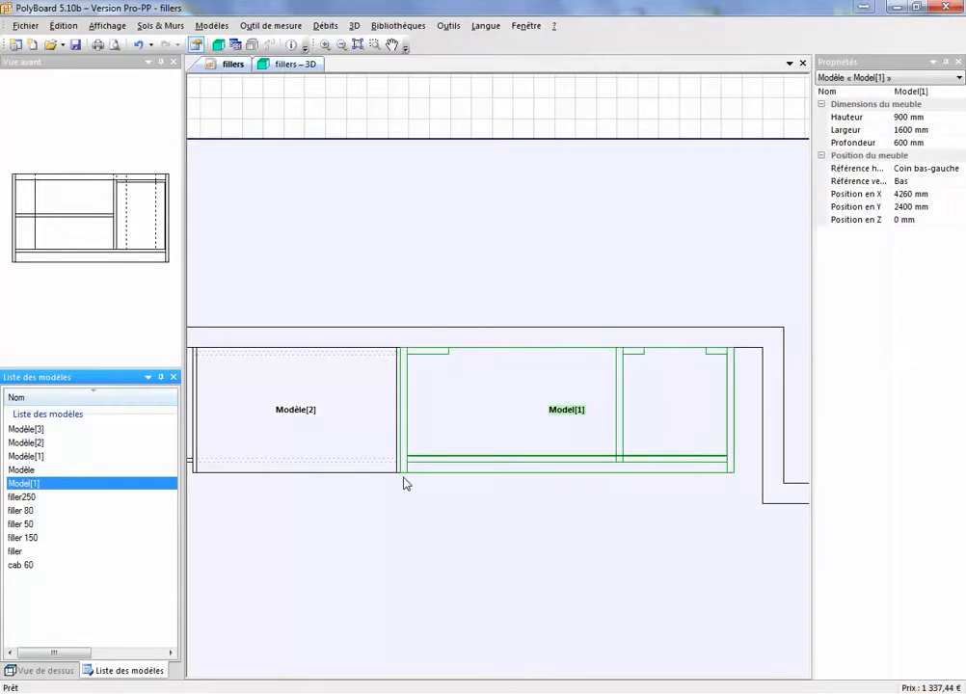
middle_drag(694, 521, 481, 523)
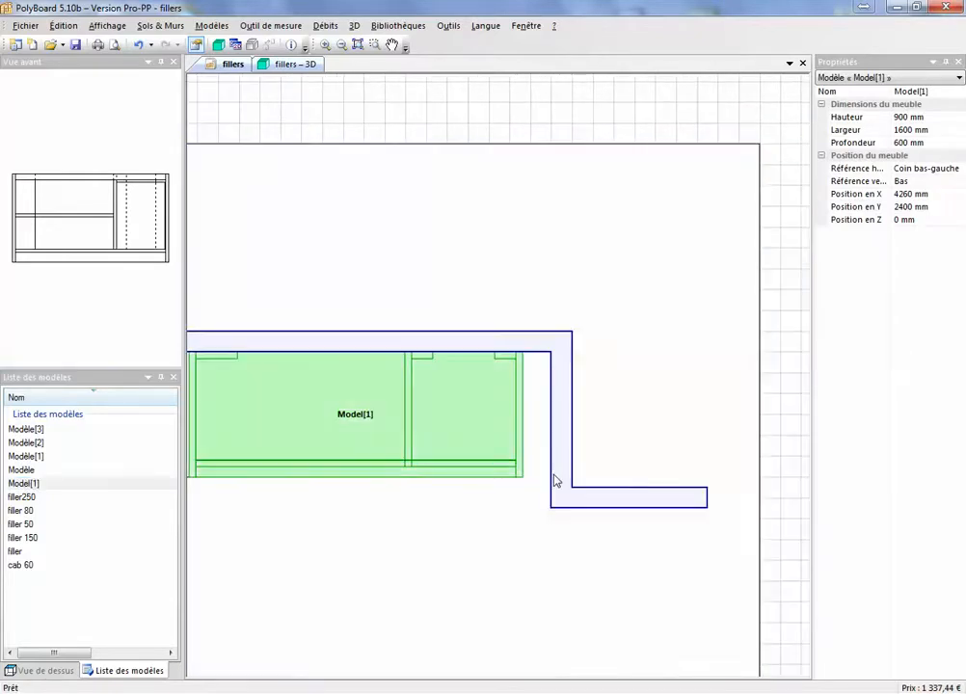
Place filler 150 in the gap between Model[1] and the right side wall
scroll(554, 475, up, 3)
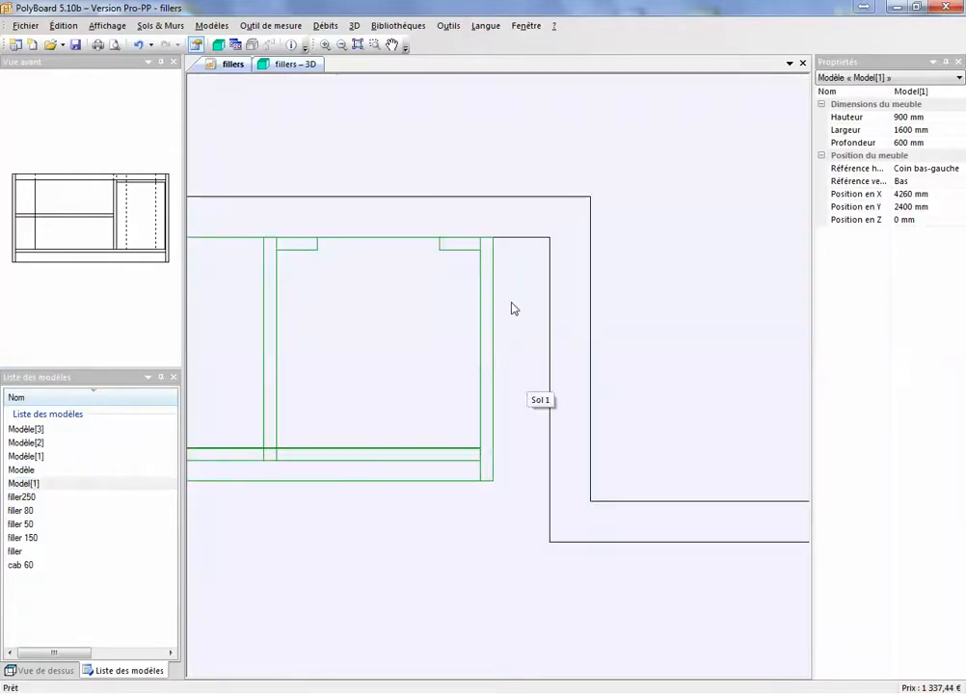
click(425, 314)
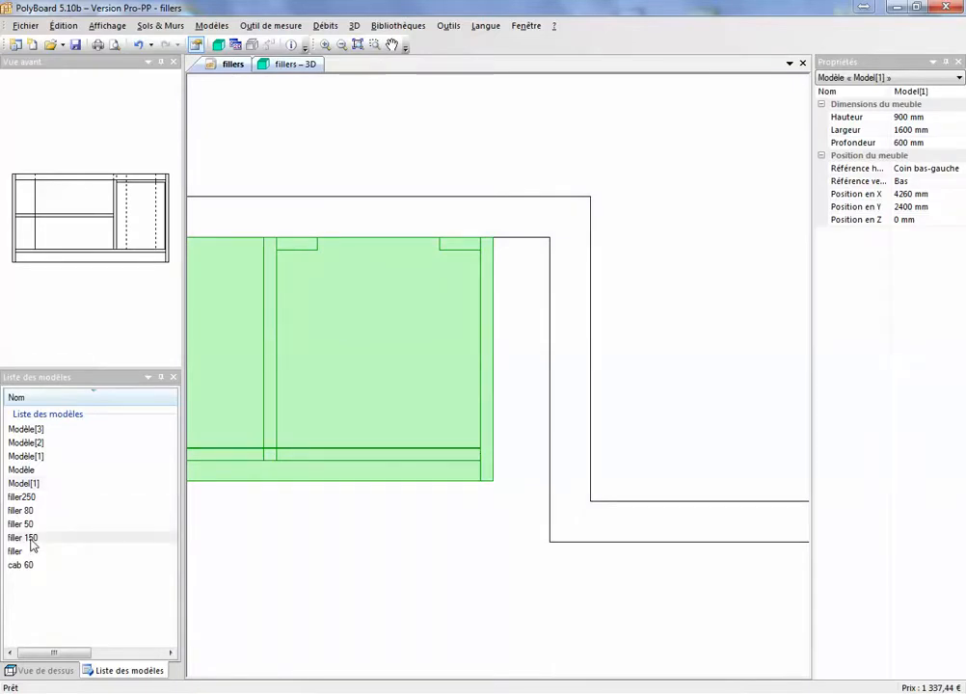
drag(32, 545, 507, 486)
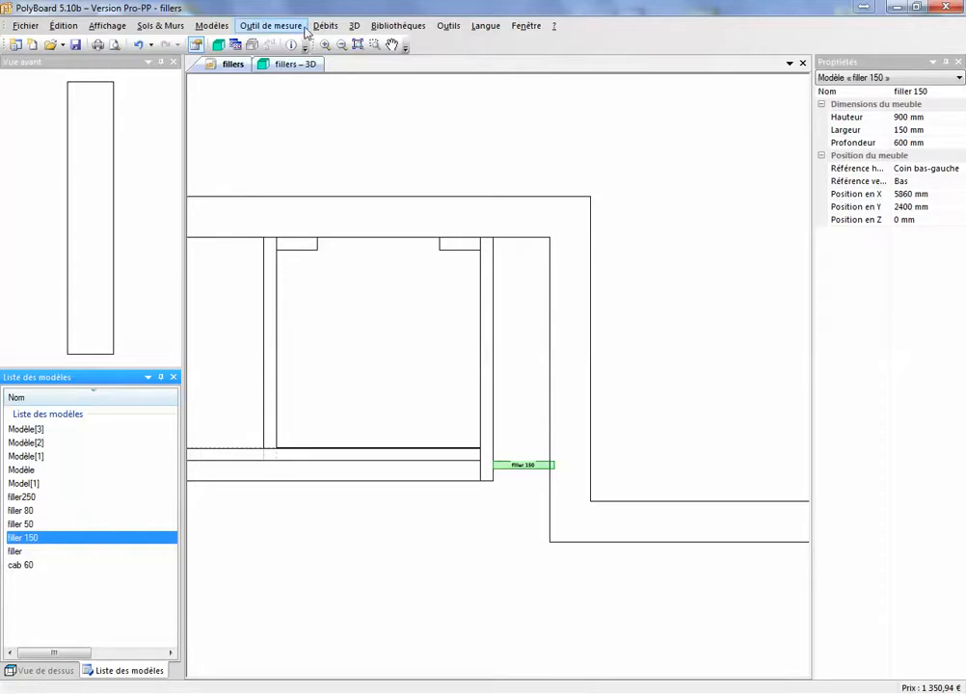
Measure the horizontal gap between the side of Model[1] and the right side wall
click(270, 32)
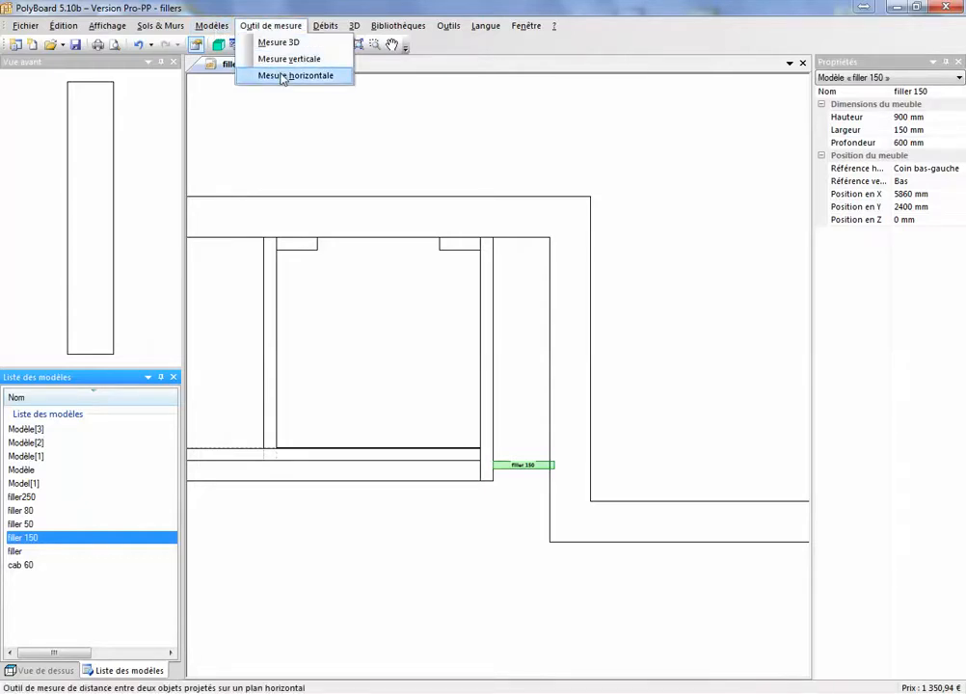
click(283, 76)
click(494, 360)
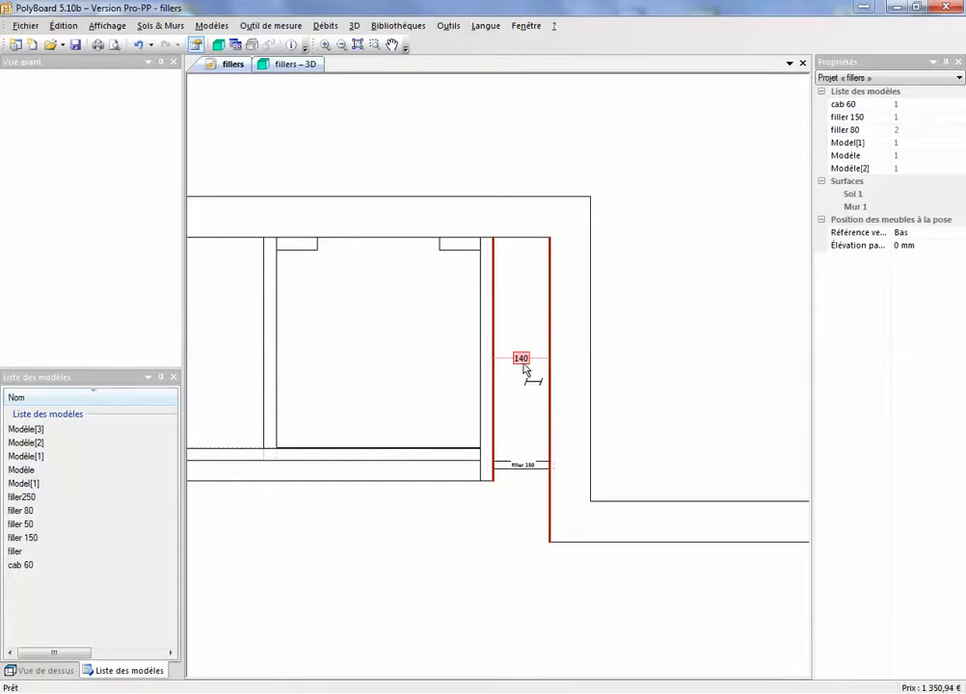
right_click(598, 283)
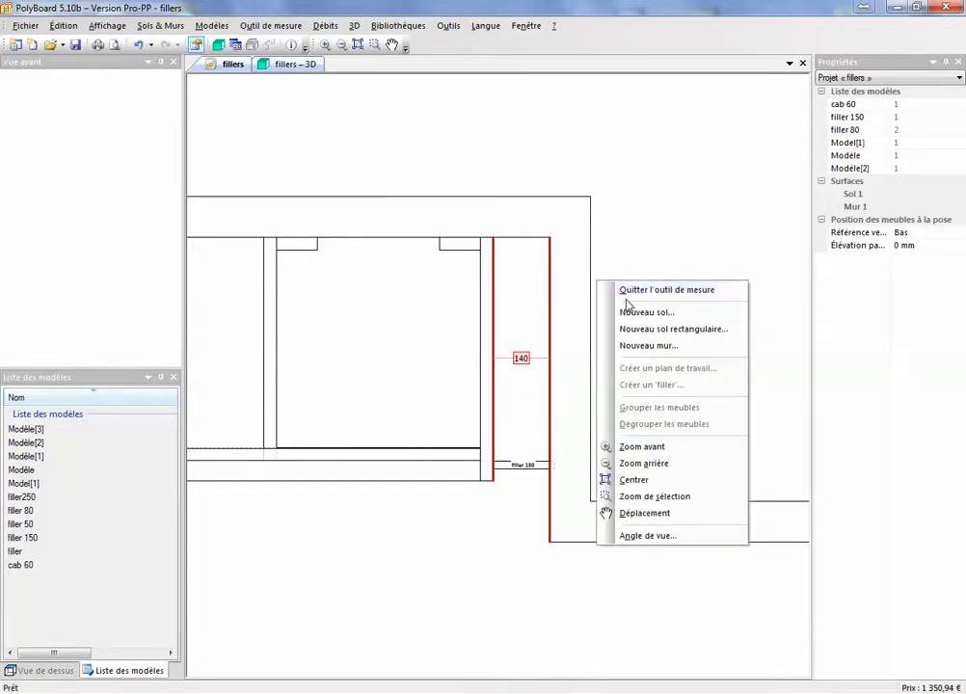
click(632, 290)
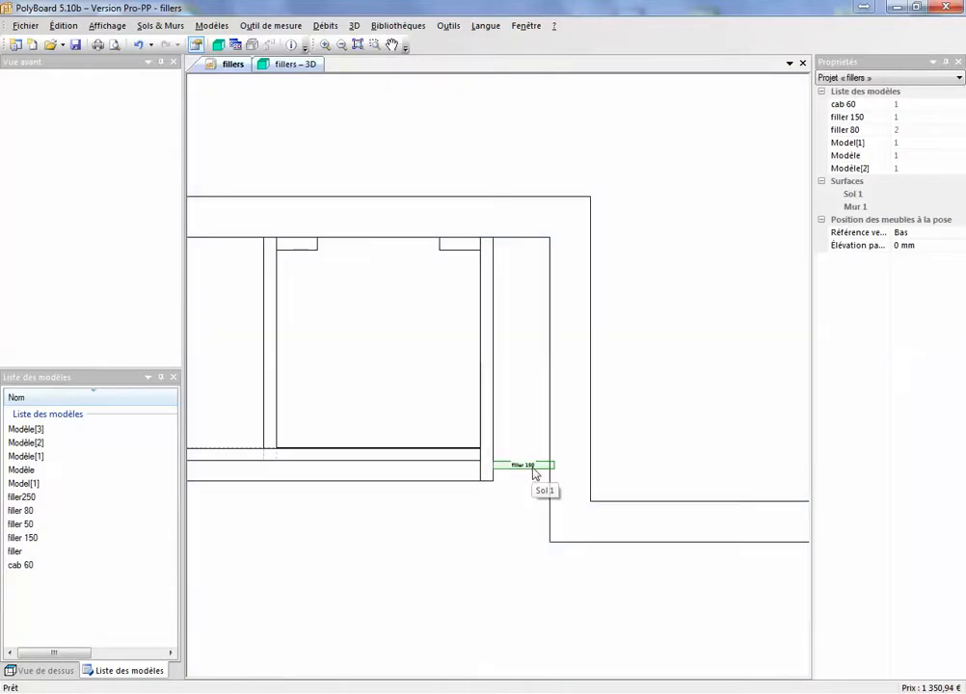
Set the width (Largeur) of the placed filler 150 to 140 mm
click(534, 470)
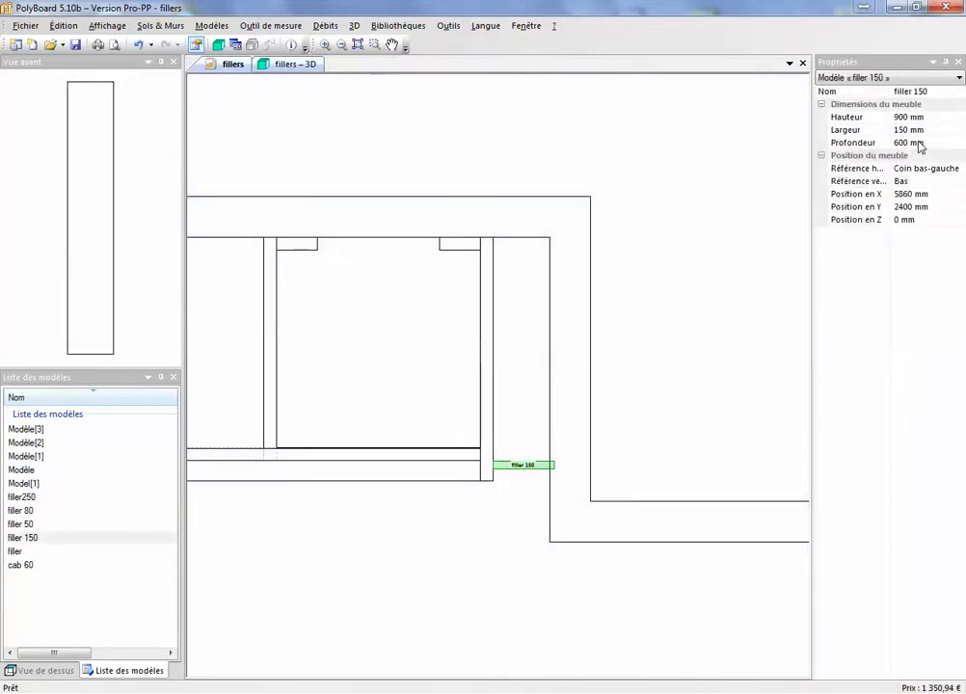
click(910, 130)
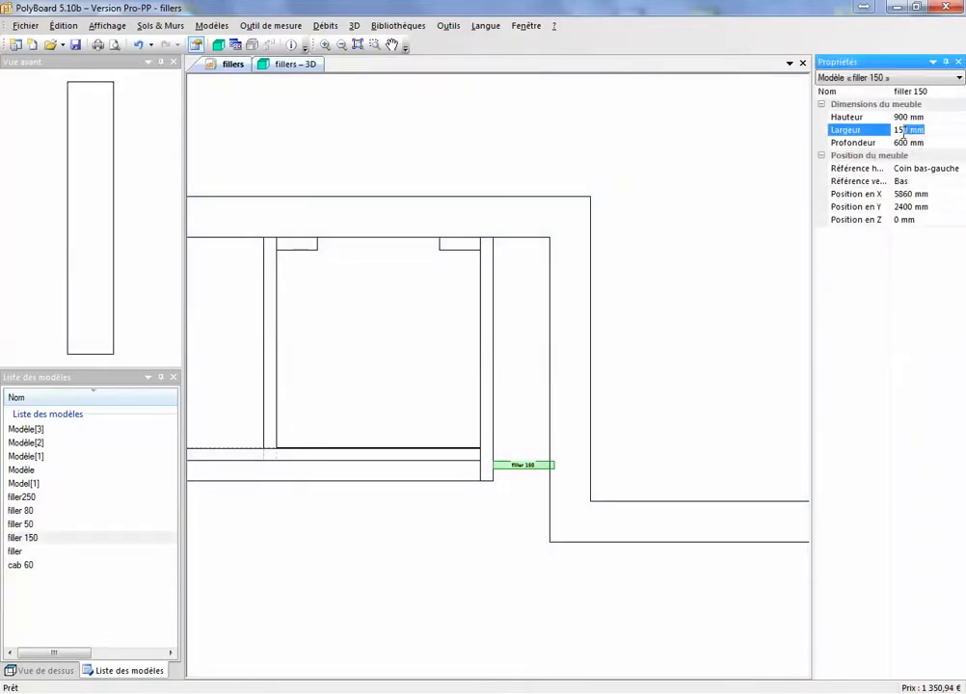
text(140)
key(Return)
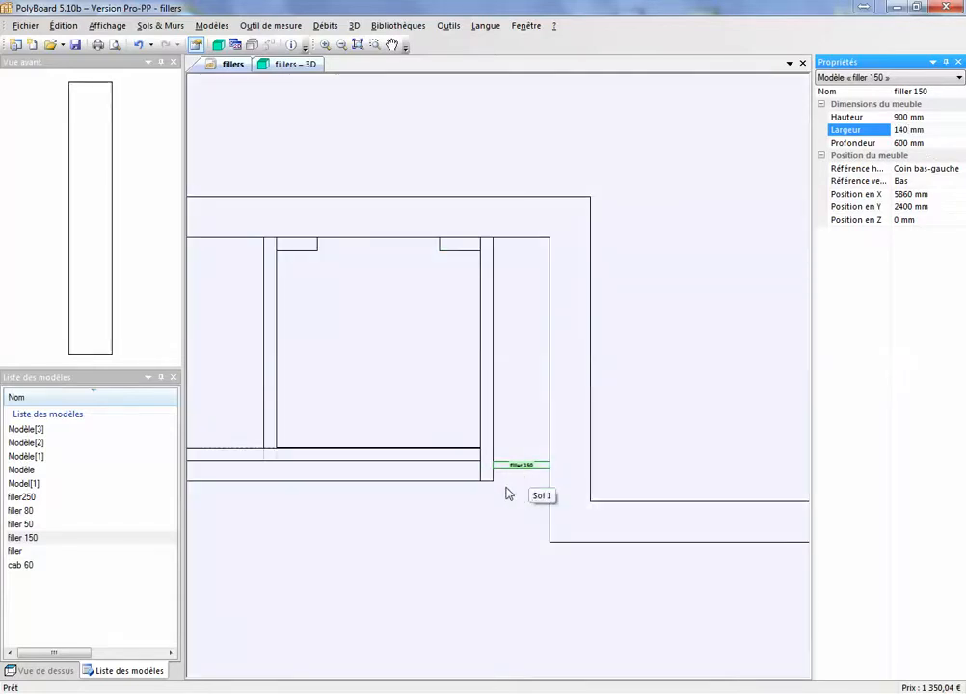
Examine the fit of filler 150 against the wall in the plan and review the whole cabinet run in 3D
click(518, 489)
scroll(521, 488, up, 3)
scroll(521, 489, up, 2)
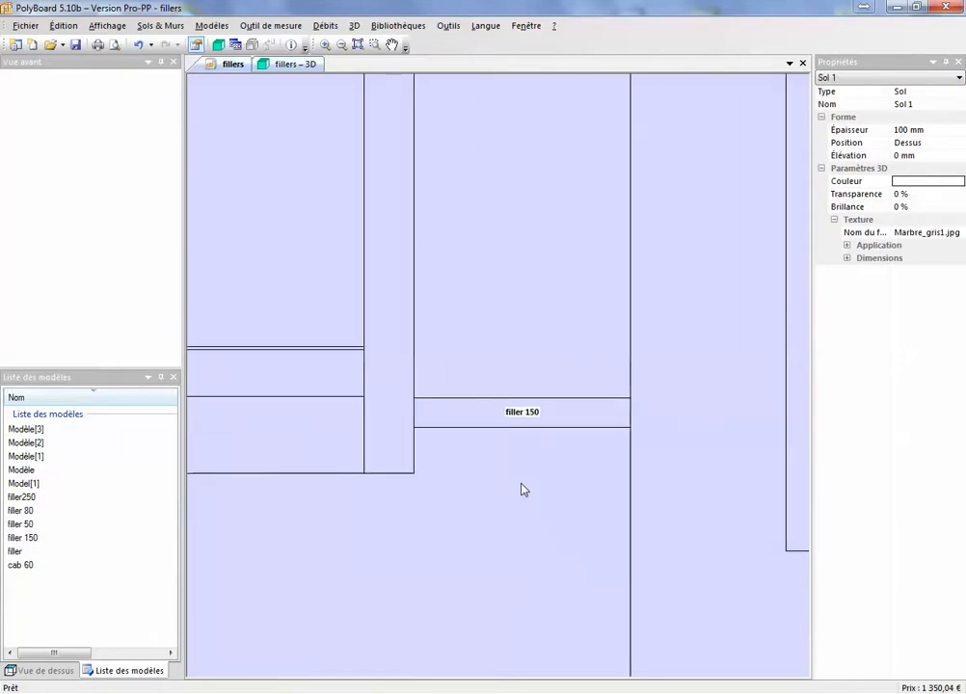
scroll(521, 489, down, 4)
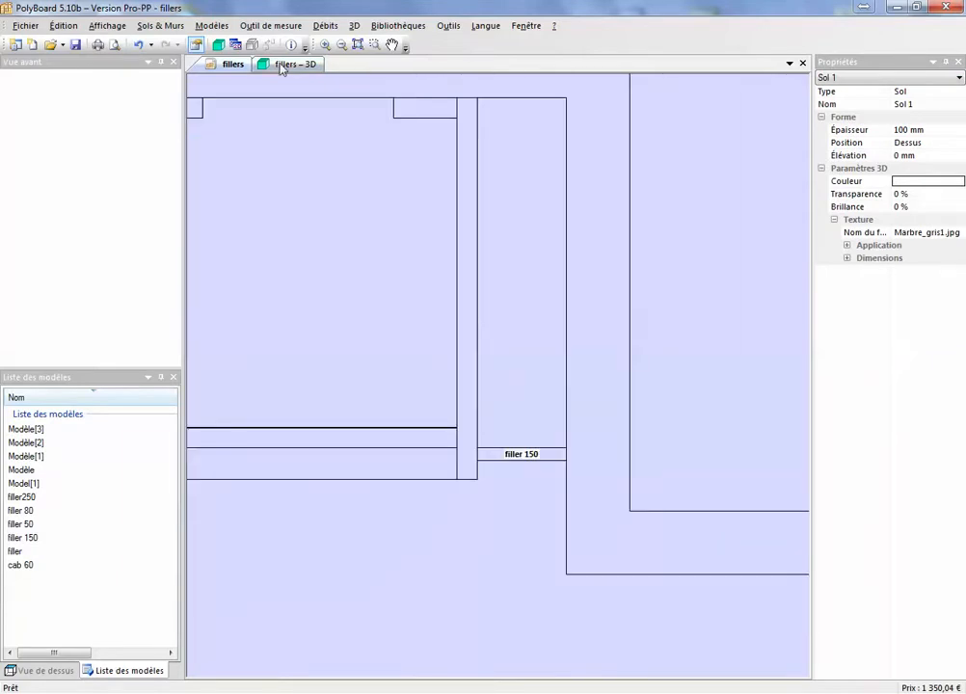
click(282, 65)
scroll(555, 457, up, 2)
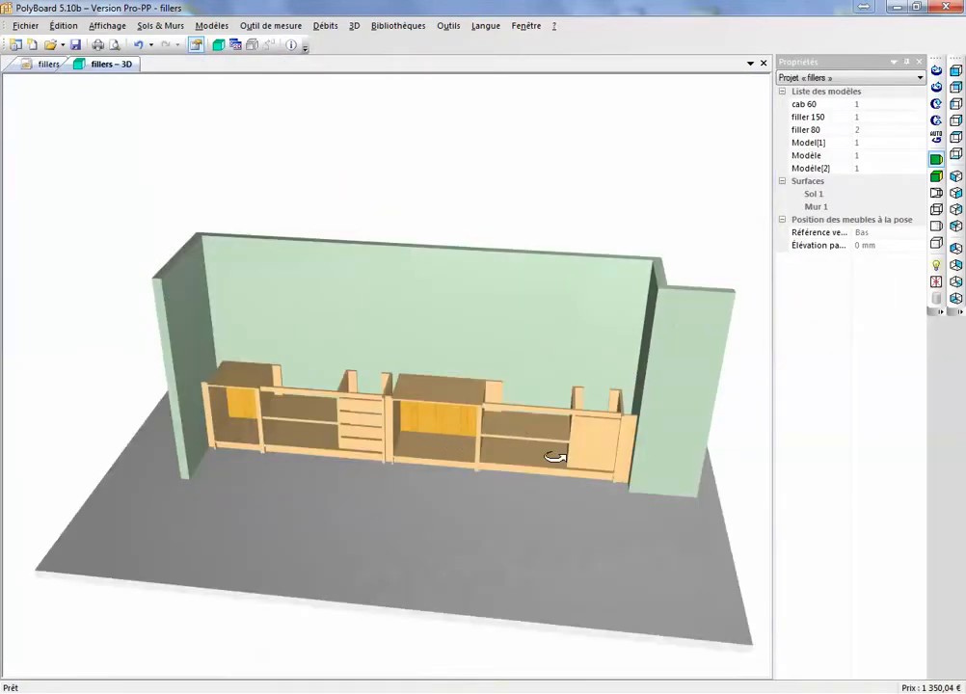
scroll(556, 457, up, 4)
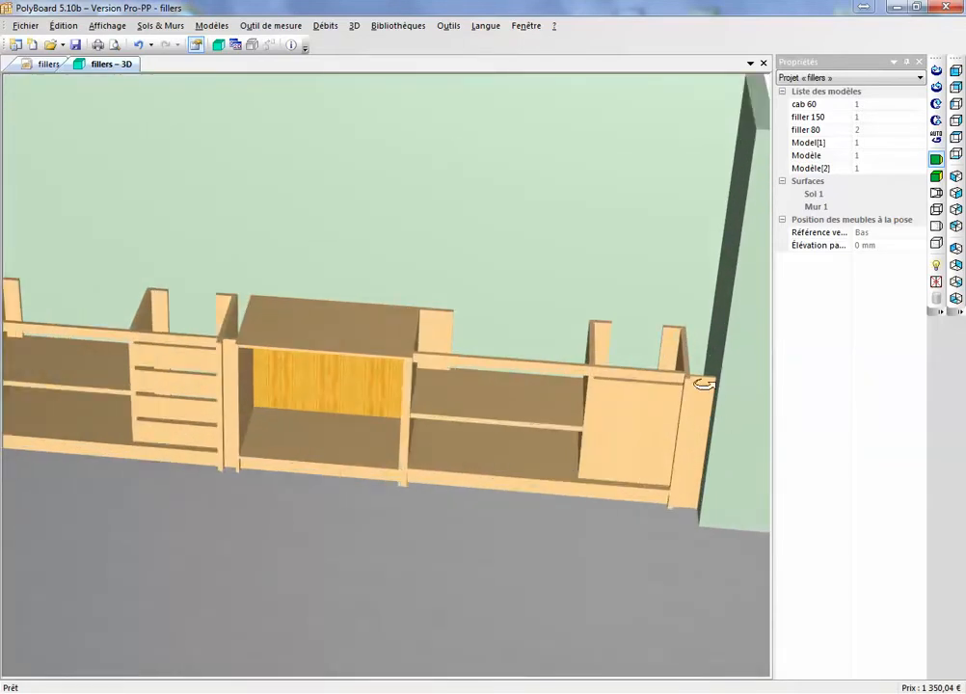
mouse_move(168, 410)
mouse_down()
mouse_move(340, 420)
mouse_move(179, 405)
mouse_up()
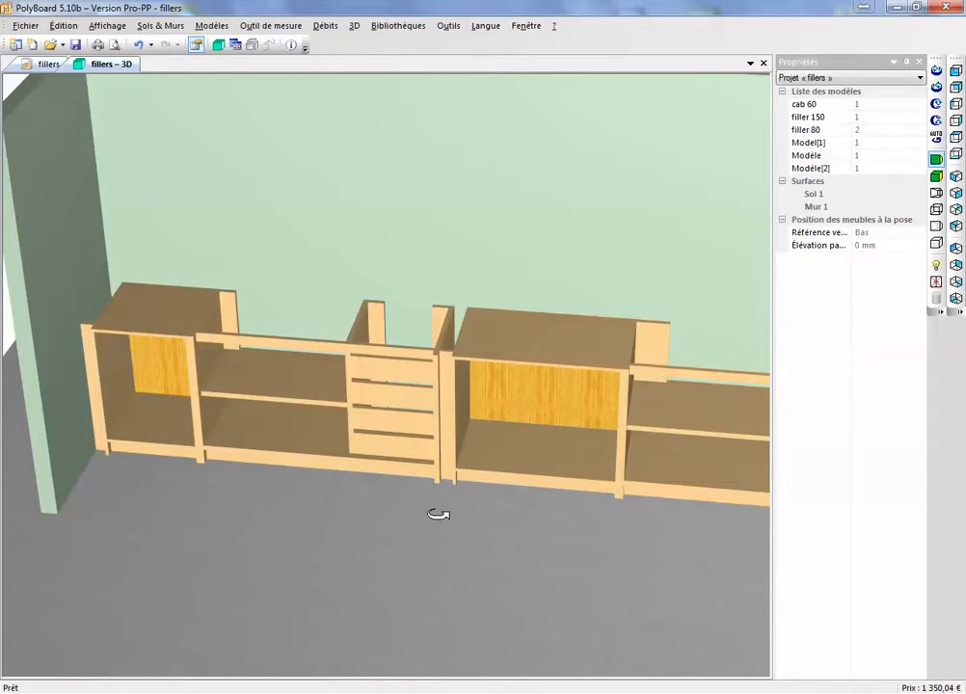
click(41, 62)
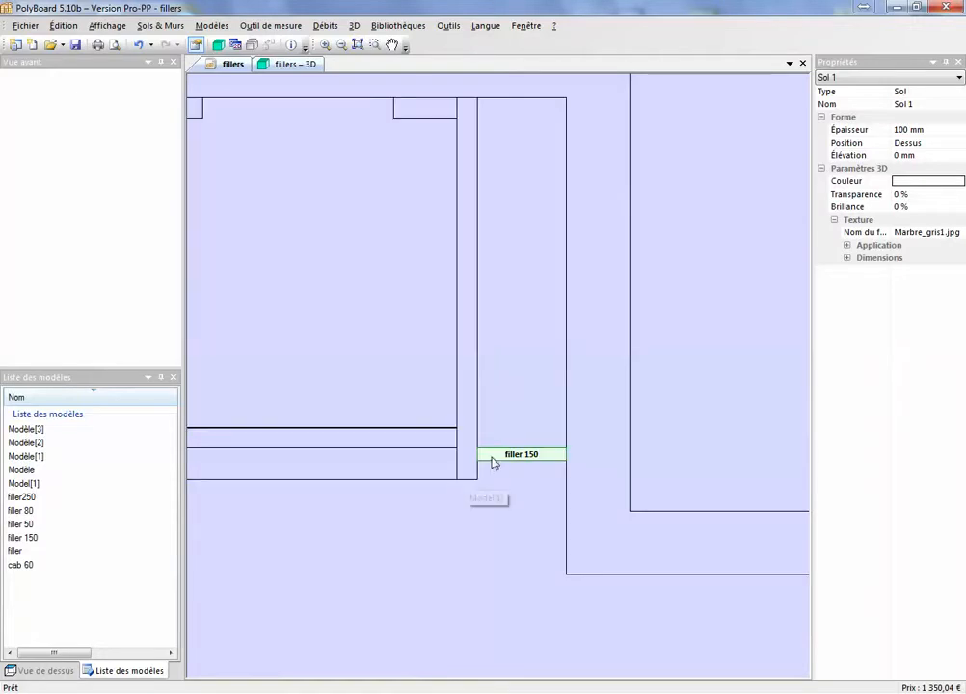
Open filler 150 for editing and set the front distance (Avant) of its Double-fond 1 panel to 0 mm
click(498, 457)
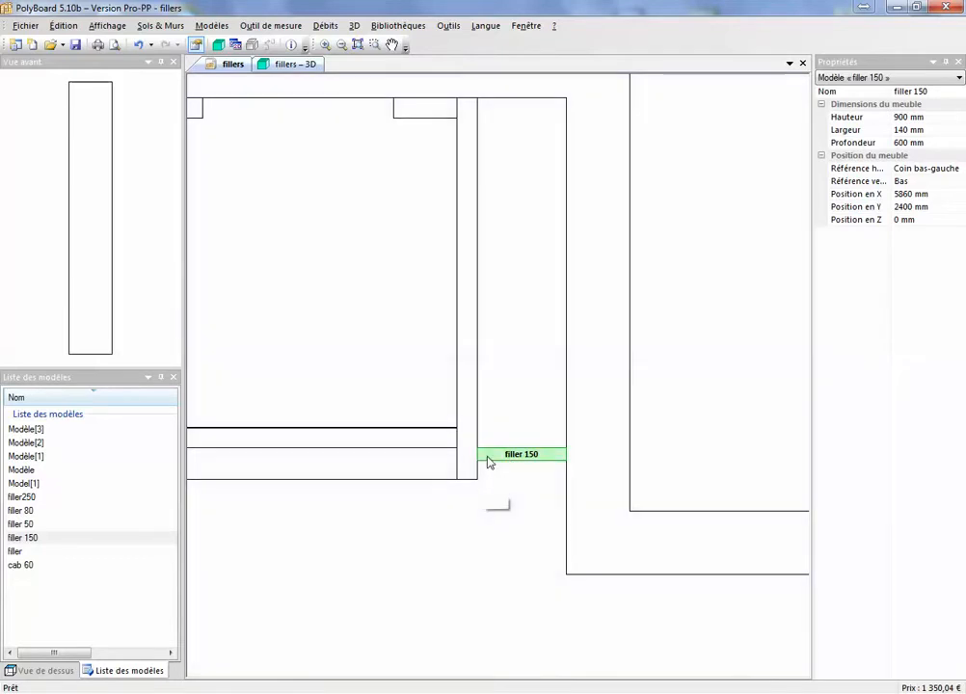
double_click(492, 457)
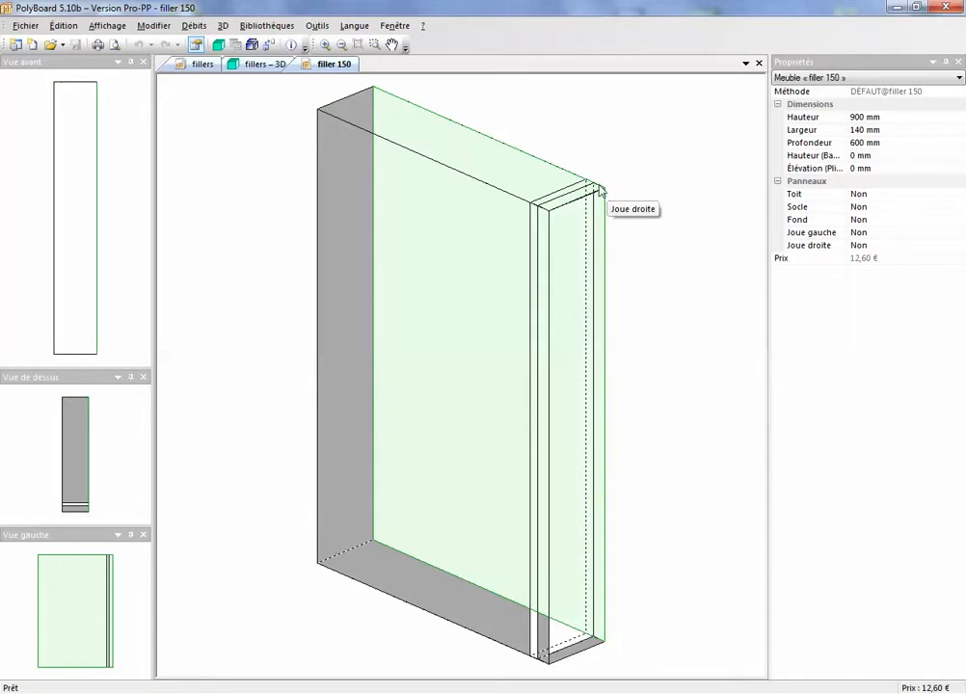
click(583, 207)
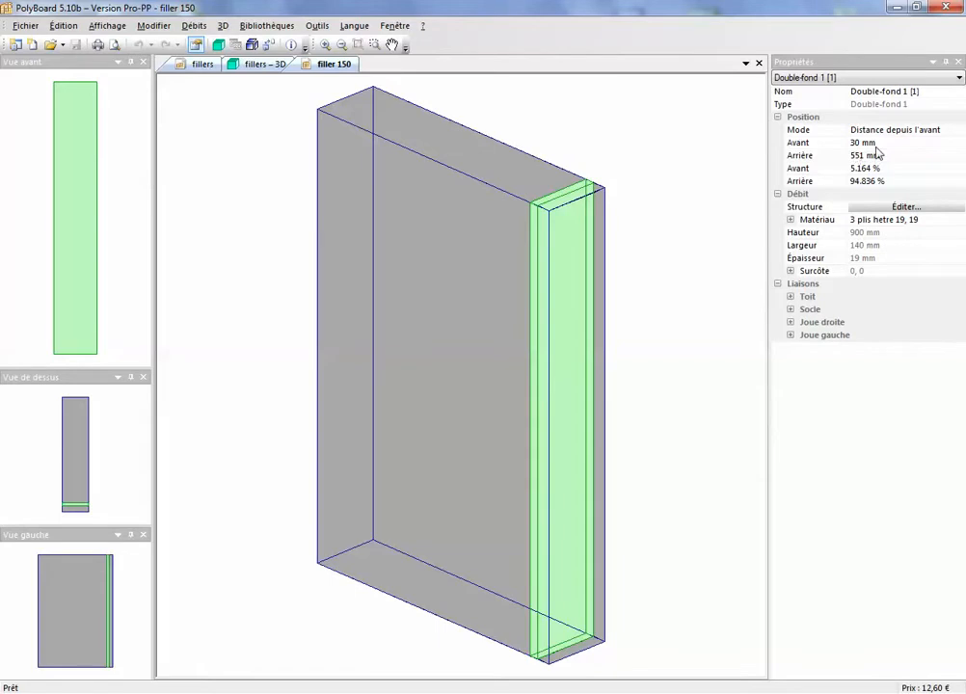
click(905, 144)
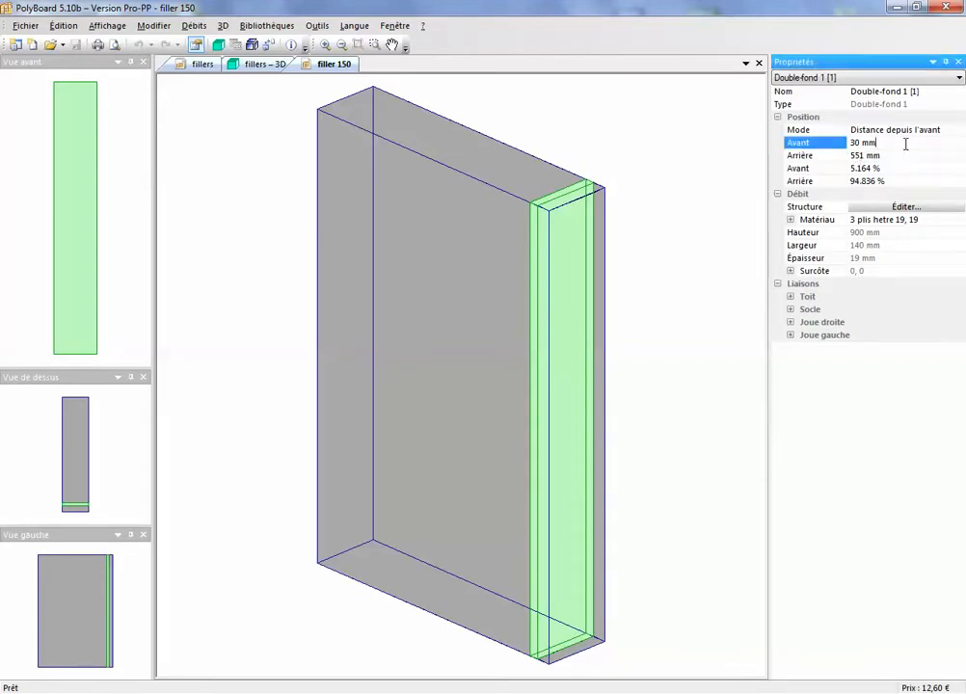
drag(881, 142, 848, 142)
text(0)
key(Tab)
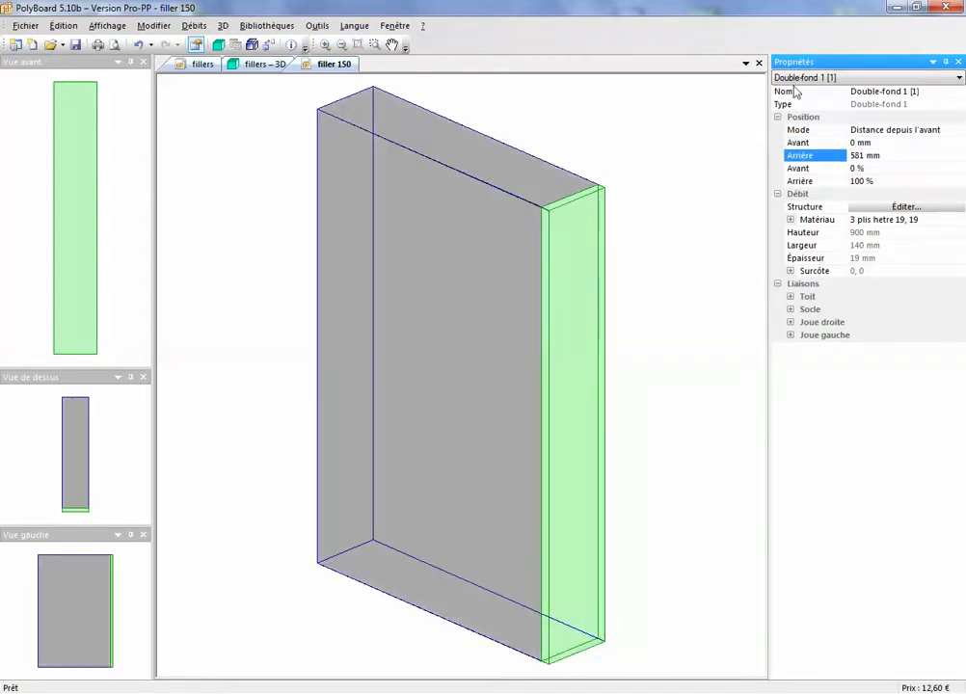
Close filler 150 and save the panel modifications in the existing model
click(759, 63)
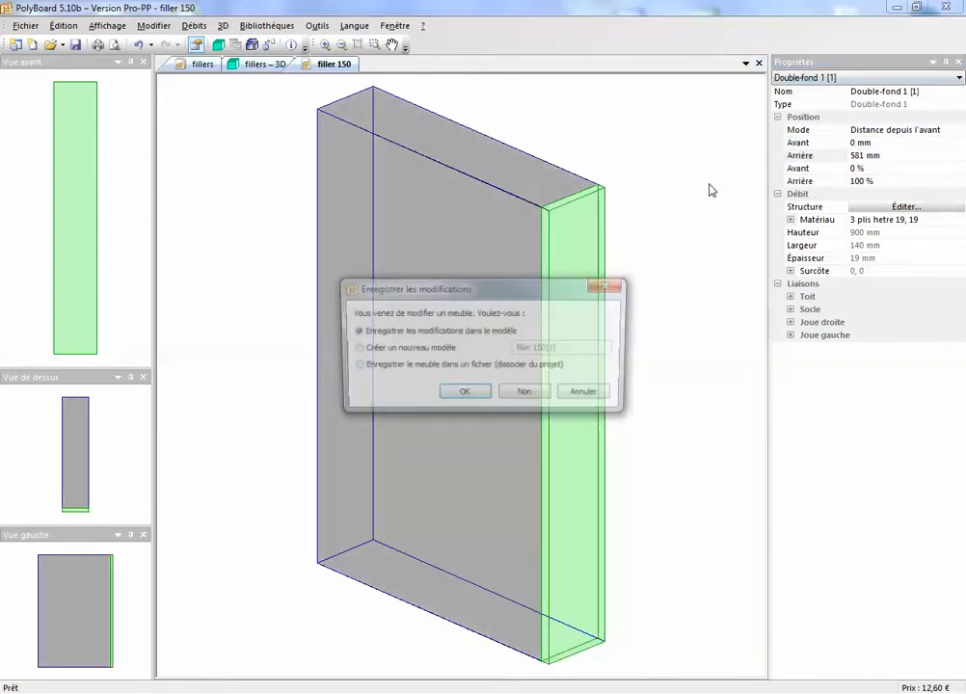
click(478, 396)
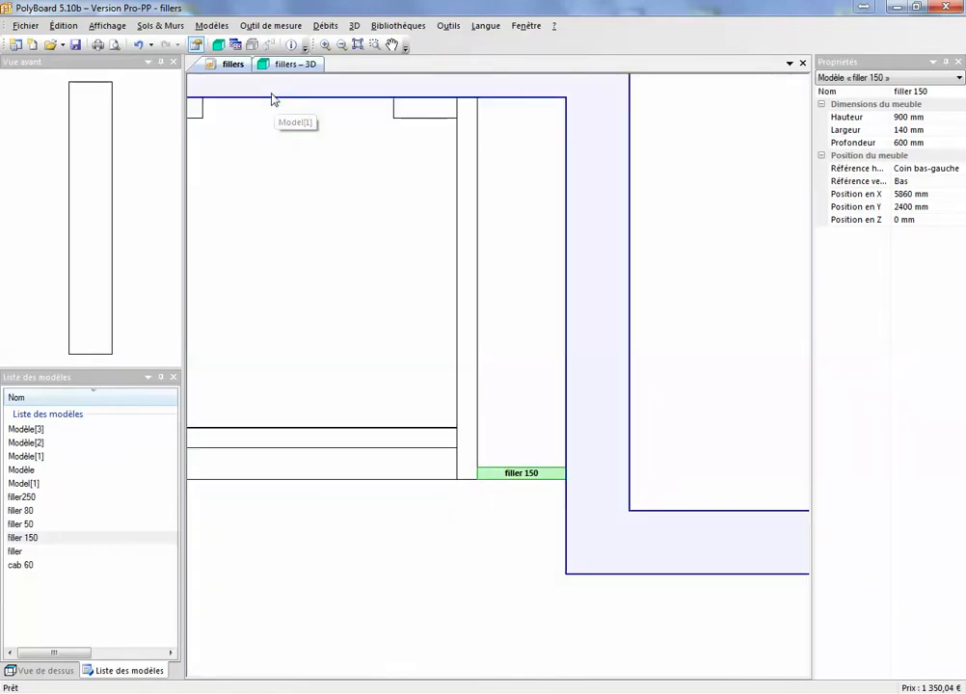
Inspect in 3D how filler 150 meets the right side wall and review the whole wall-to-wall cabinet run from several angles
click(289, 66)
drag(526, 449, 595, 450)
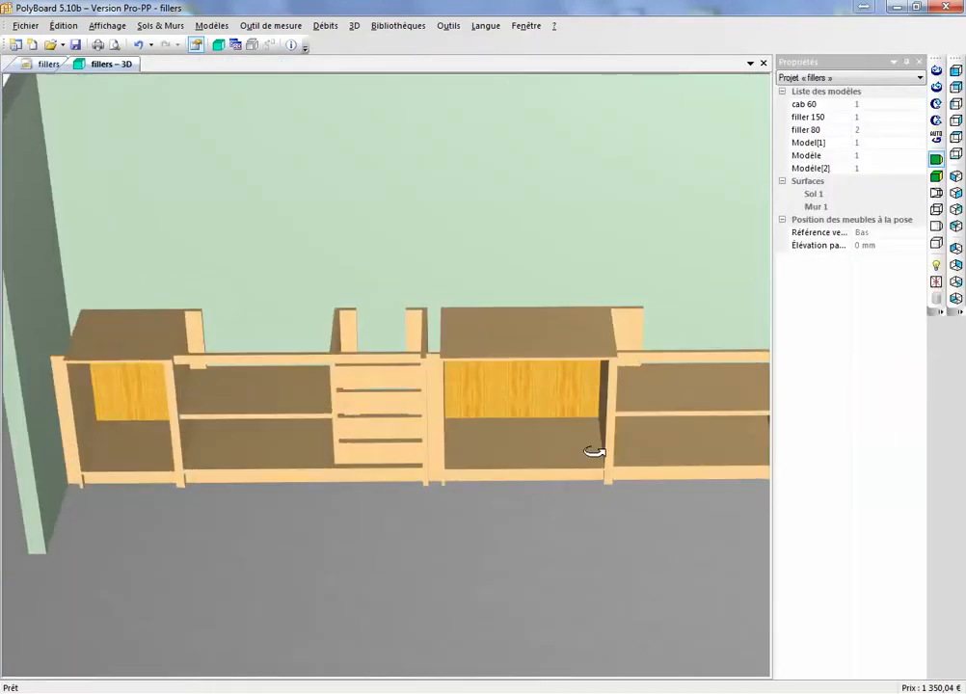
scroll(595, 452, down, 5)
scroll(738, 443, up, 3)
scroll(738, 444, up, 8)
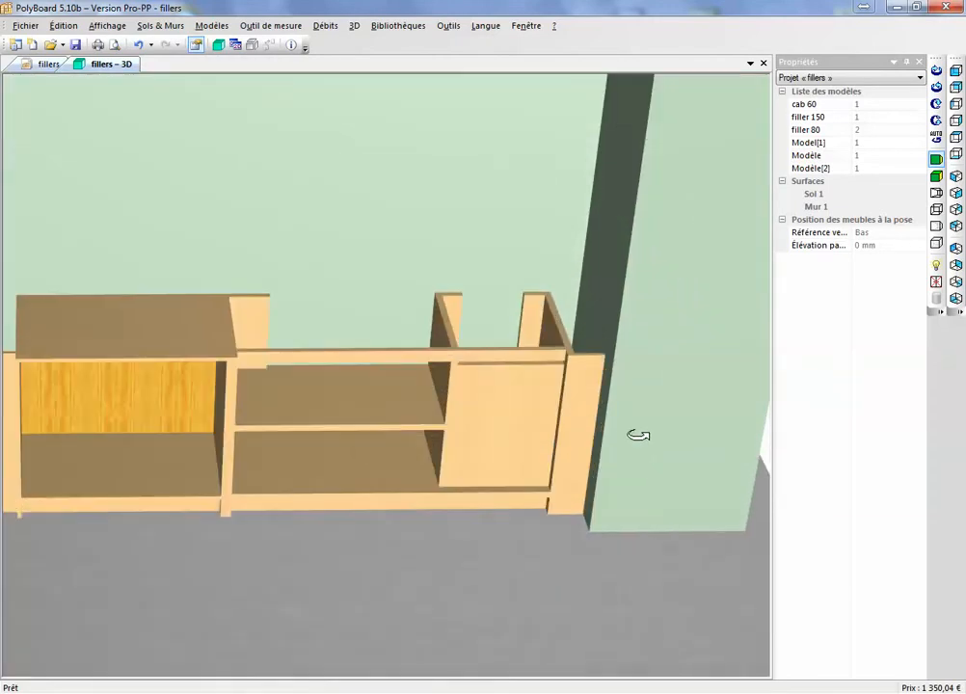
scroll(561, 416, down, 10)
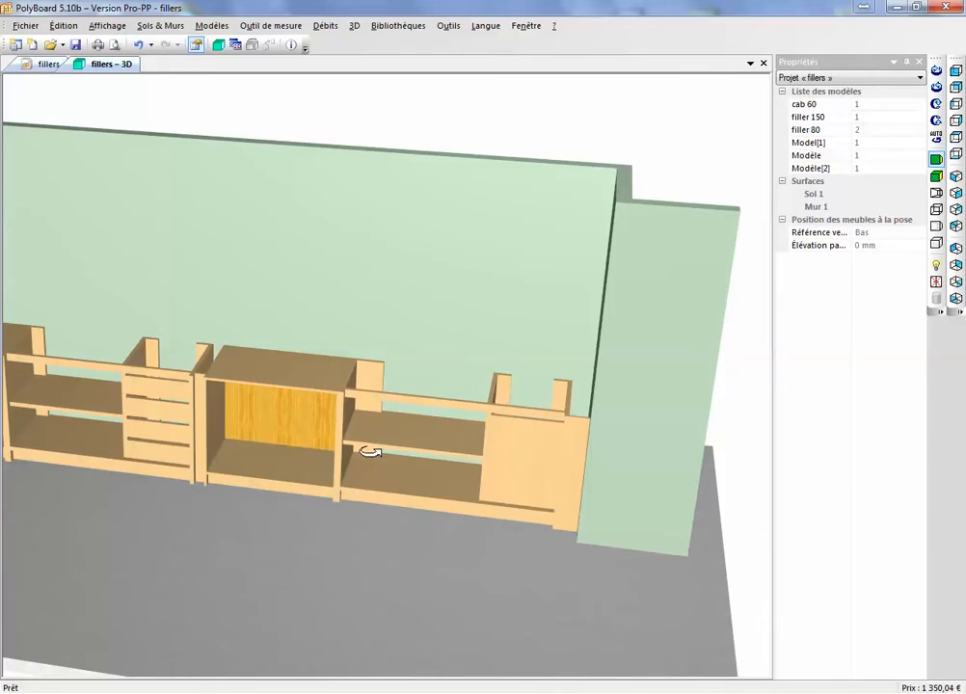
scroll(485, 421, down, 4)
scroll(295, 425, up, 4)
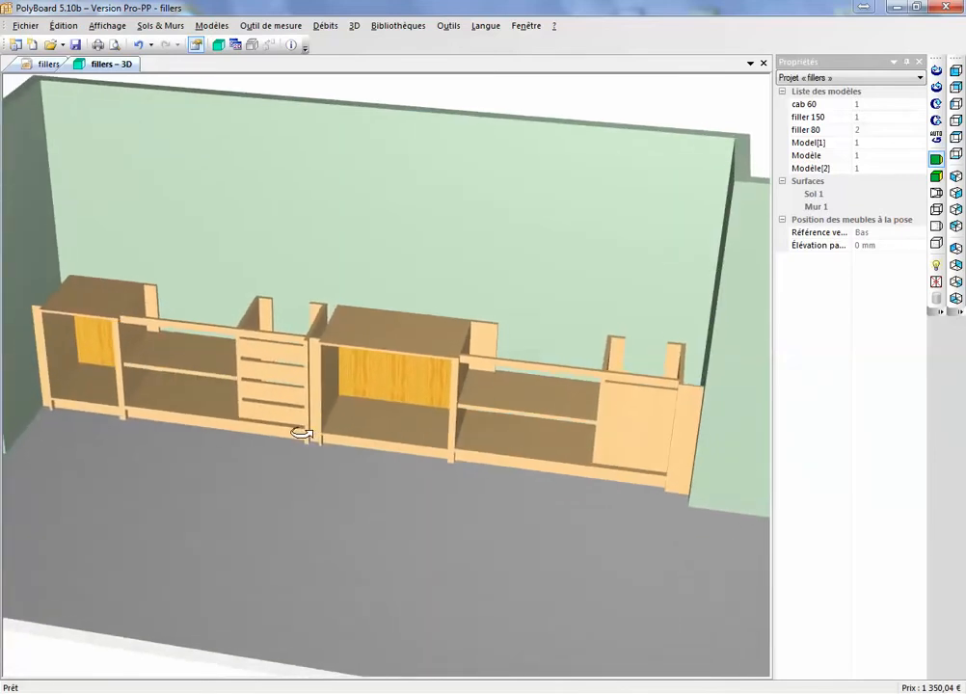
drag(309, 425, 281, 453)
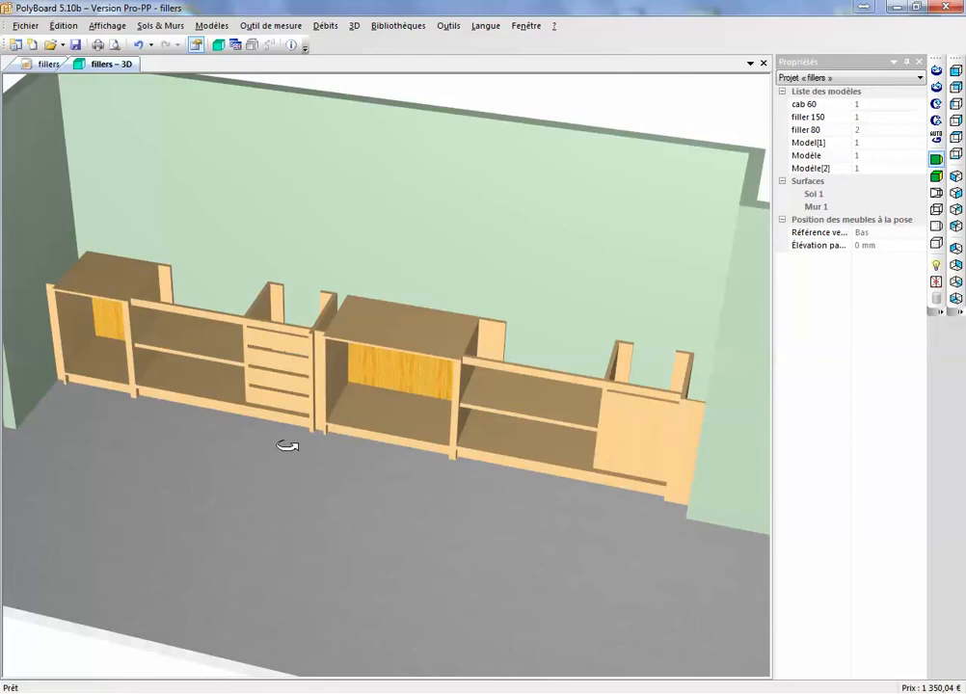
scroll(289, 446, down, 5)
drag(274, 463, 309, 459)
scroll(309, 459, up, 3)
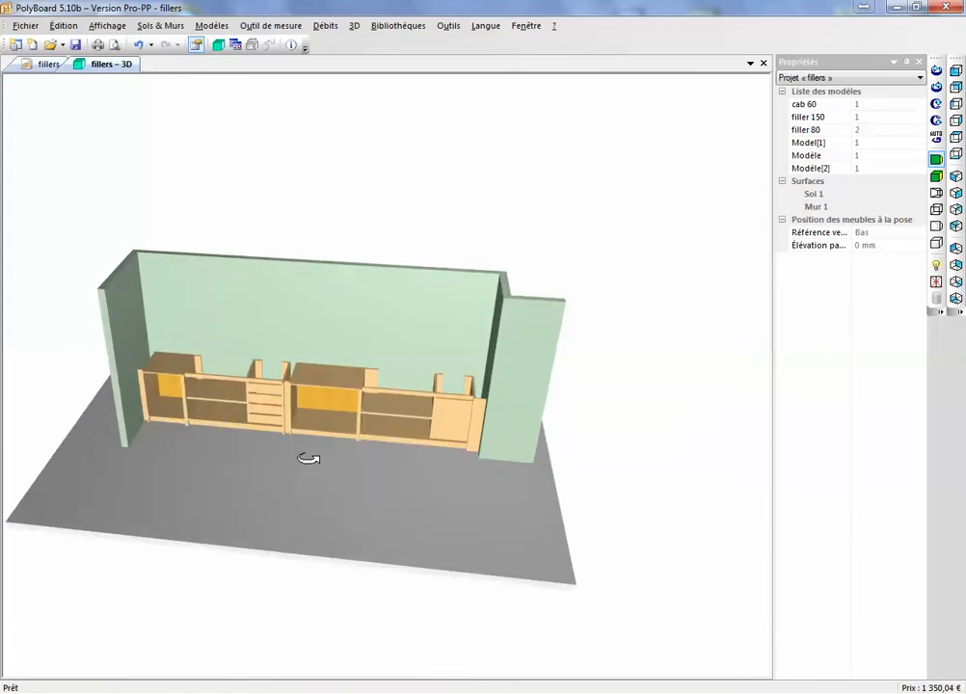
drag(258, 483, 301, 492)
scroll(335, 472, up, 3)
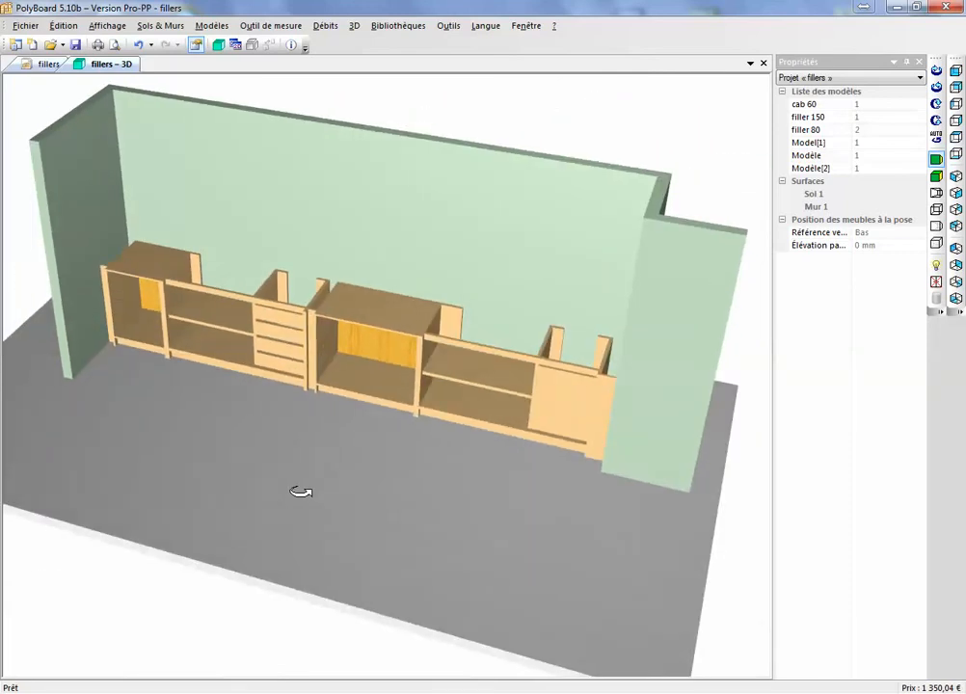
click(824, 690)
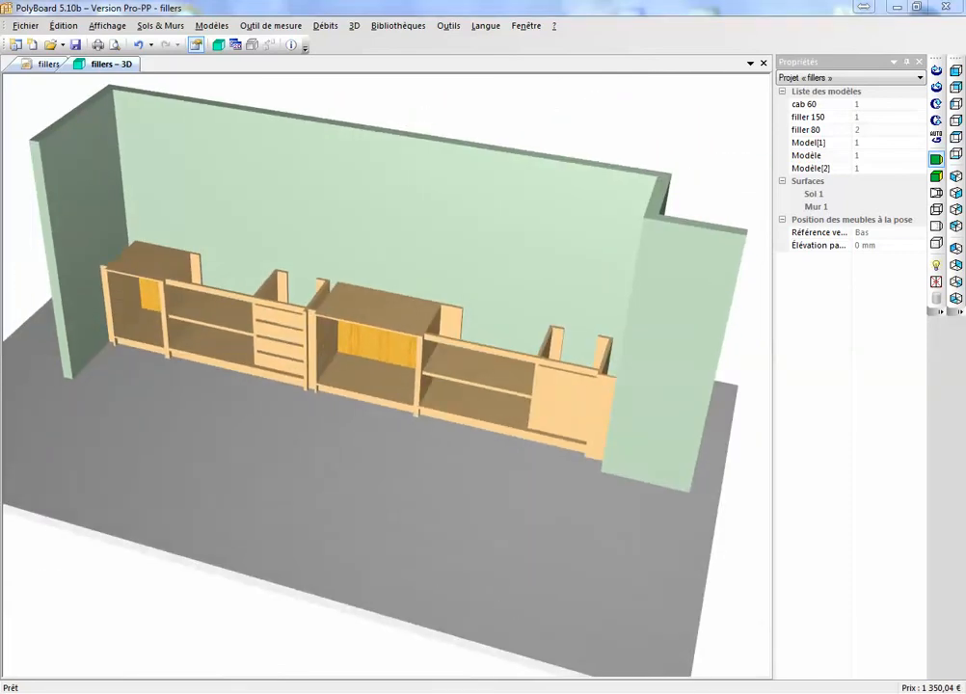